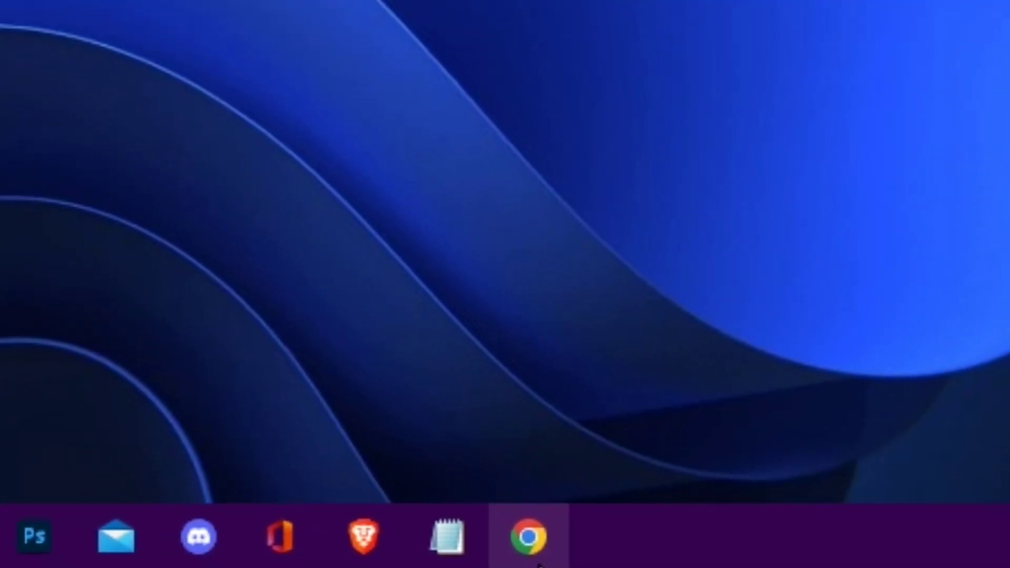
# Switch to Chrome, browse the smartgaga.me homepage and open its SmartGaGa download page
pyautogui.click(537, 562)
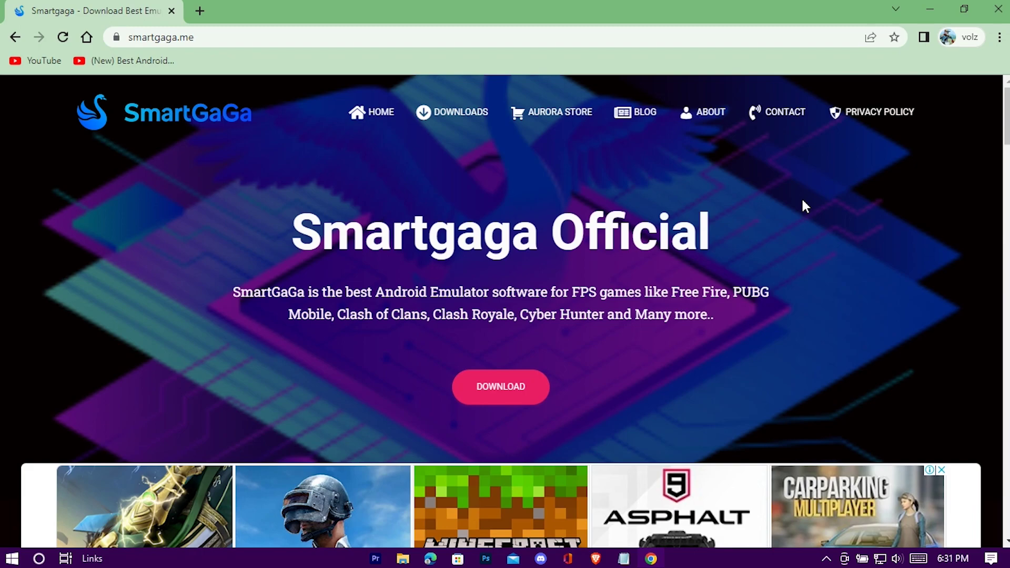
pyautogui.scroll(-5, 802, 200)
pyautogui.scroll(-15, 802, 209)
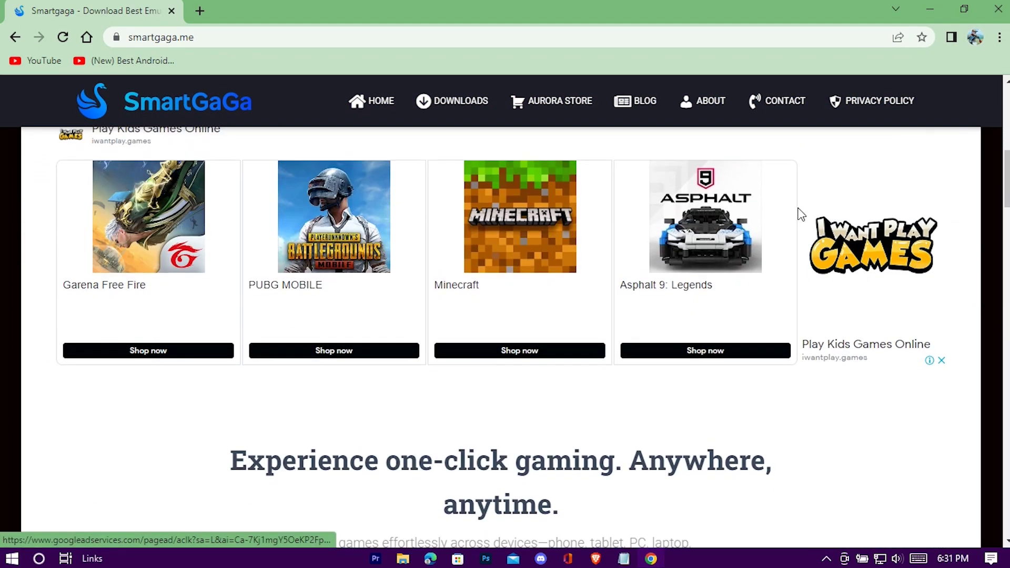
pyautogui.scroll(-13, 794, 301)
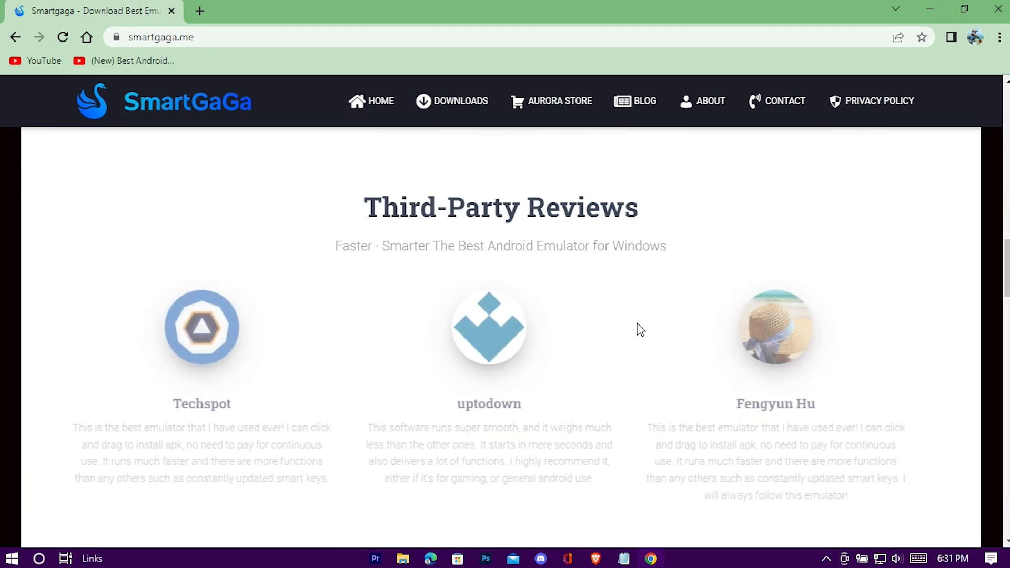
pyautogui.scroll(-17, 380, 292)
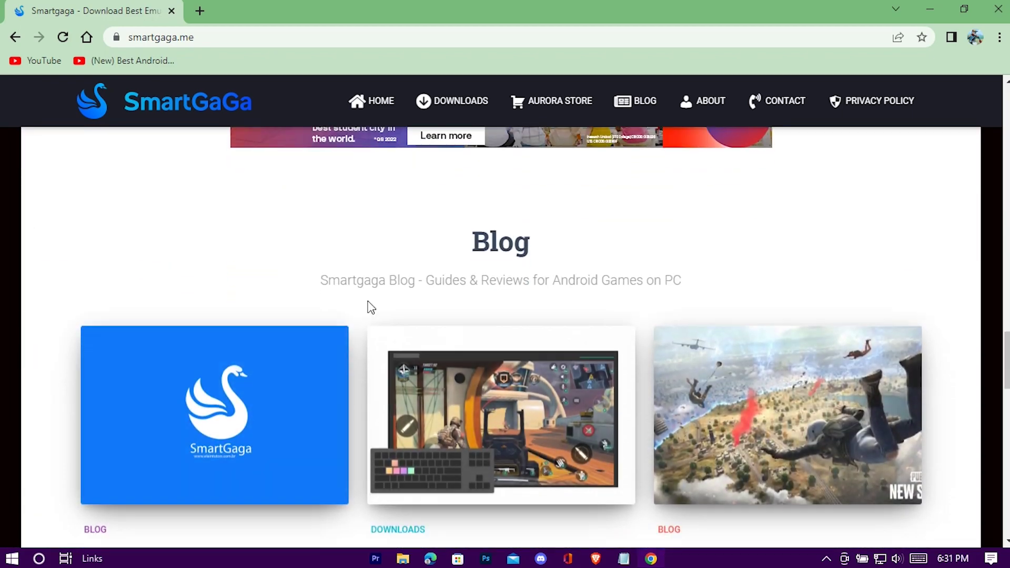
pyautogui.scroll(-6, 358, 318)
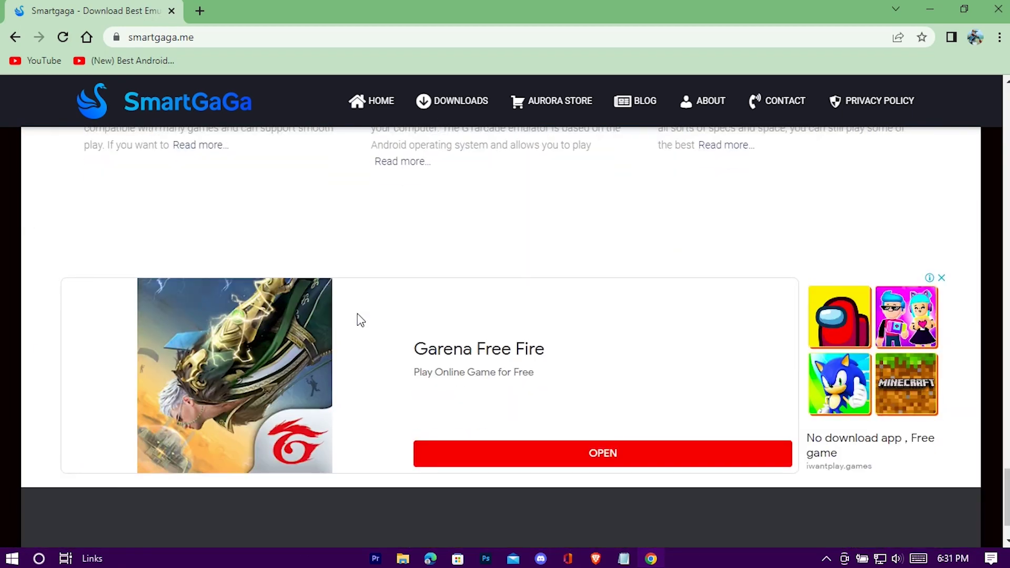
pyautogui.scroll(20, 791, 427)
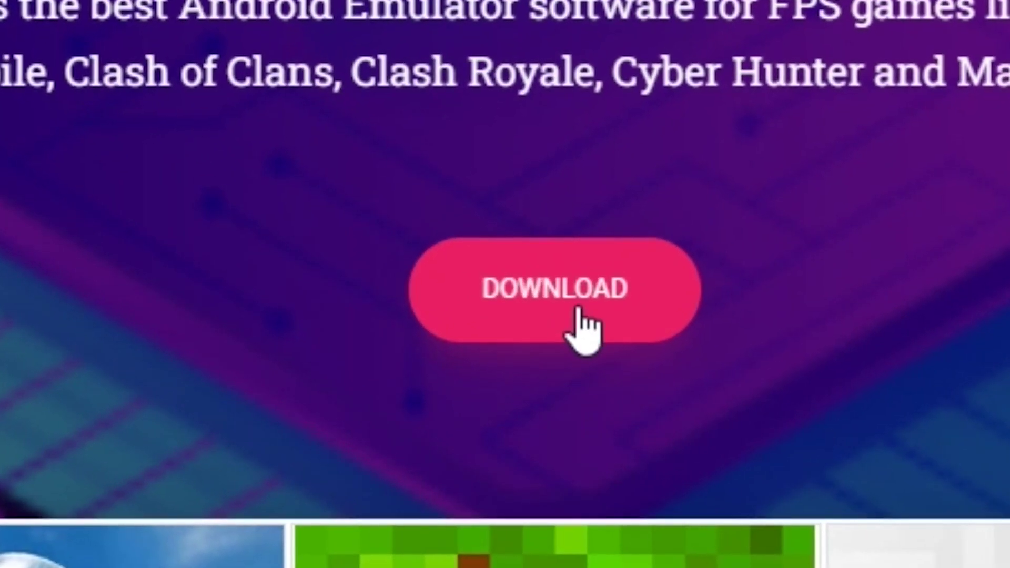
pyautogui.click(582, 326)
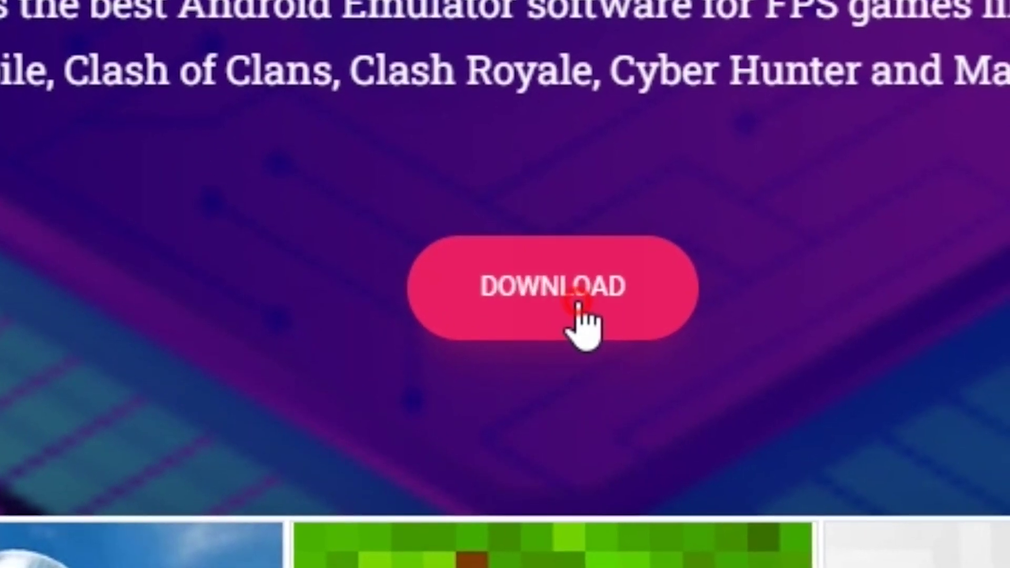
pyautogui.click(676, 266)
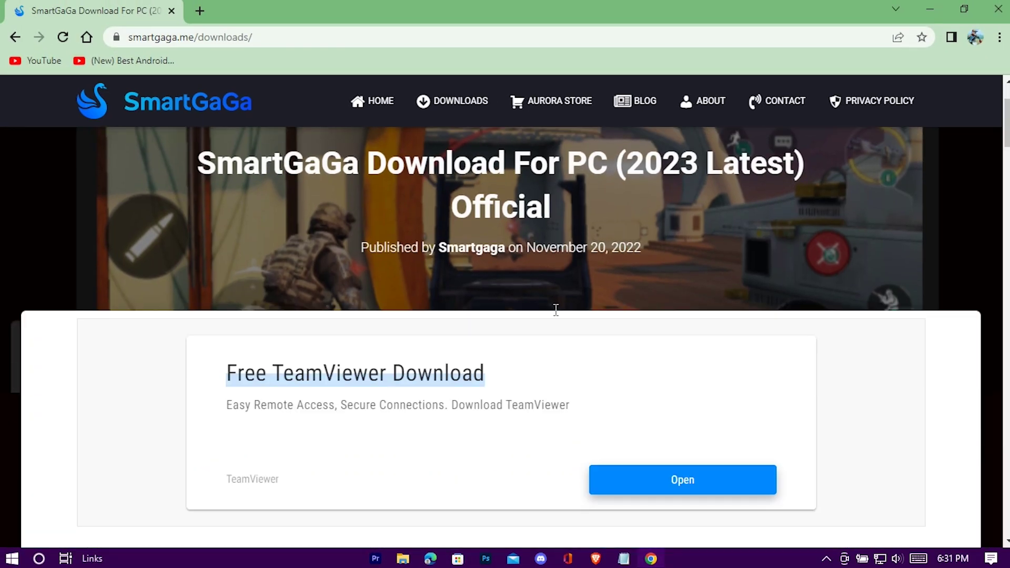
# Start the SmartGaGa emulator download from the smartgaga.me downloads page
pyautogui.scroll(-13, 522, 326)
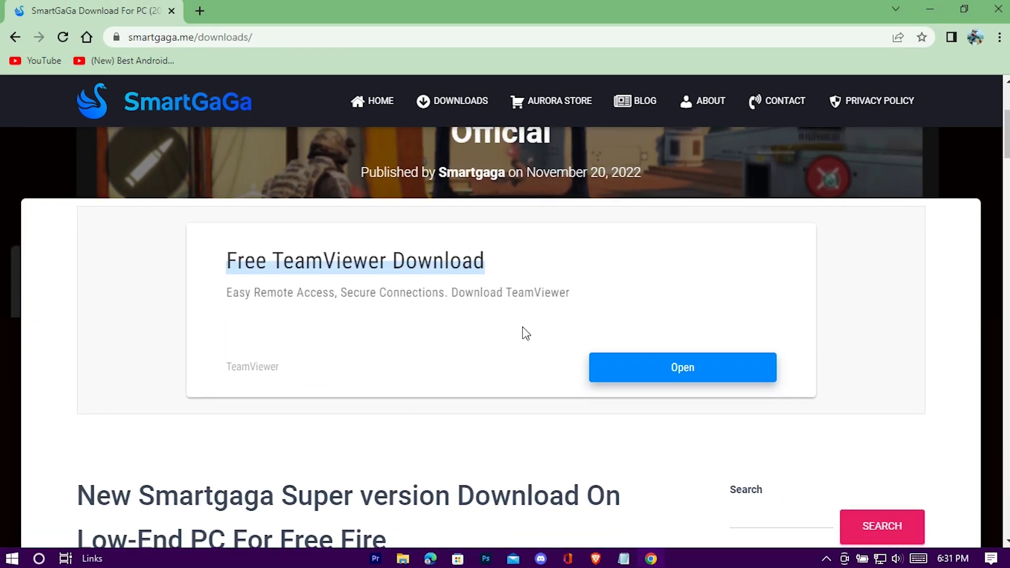
pyautogui.scroll(-15, 521, 328)
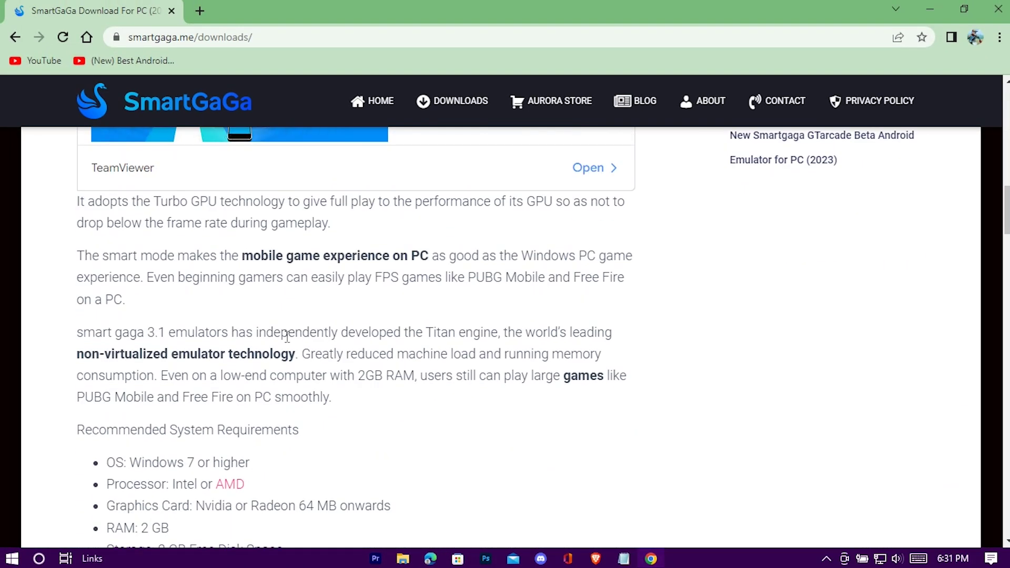
pyautogui.scroll(-5, 136, 357)
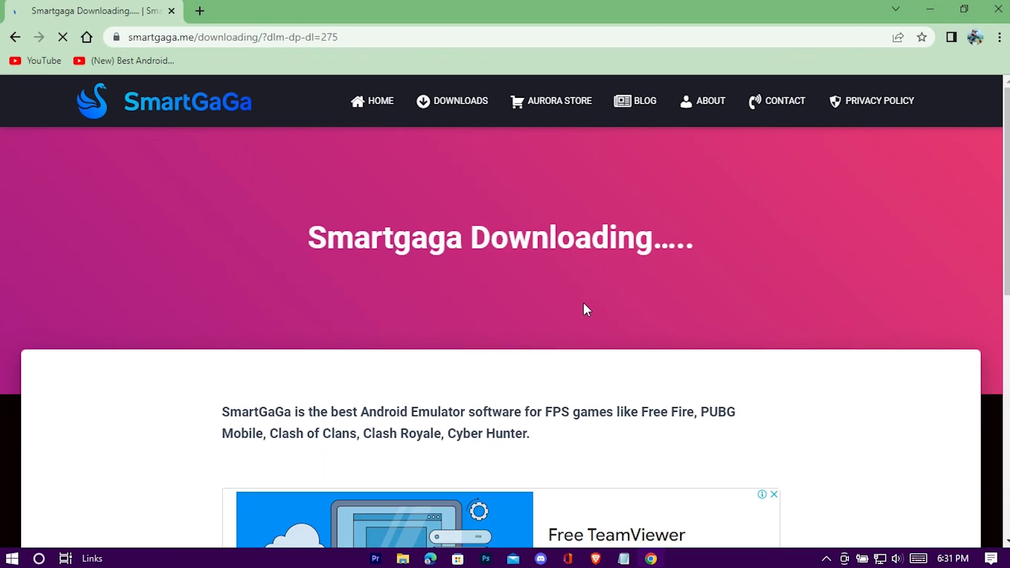
pyautogui.scroll(-10, 584, 313)
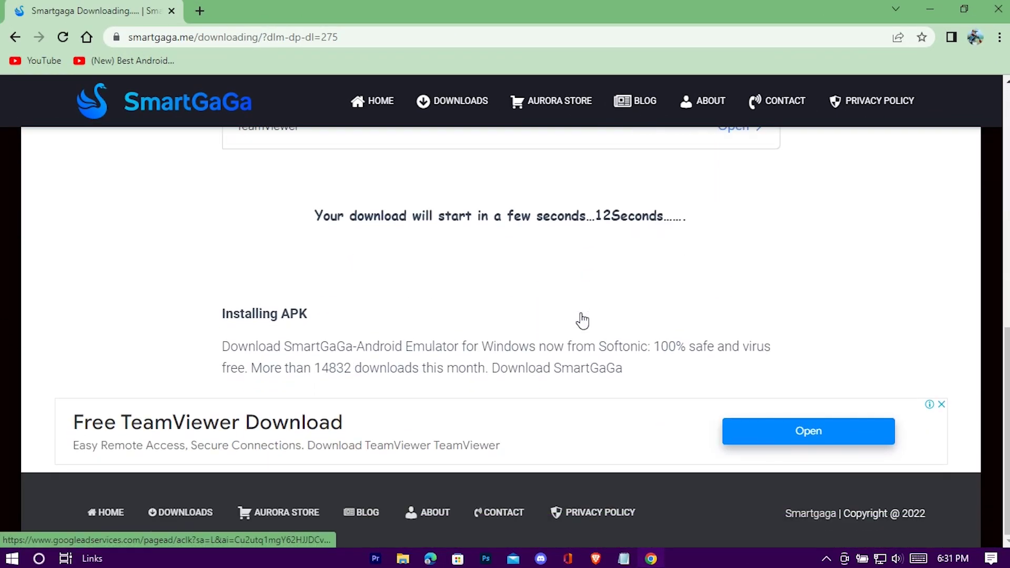
pyautogui.scroll(1, 582, 320)
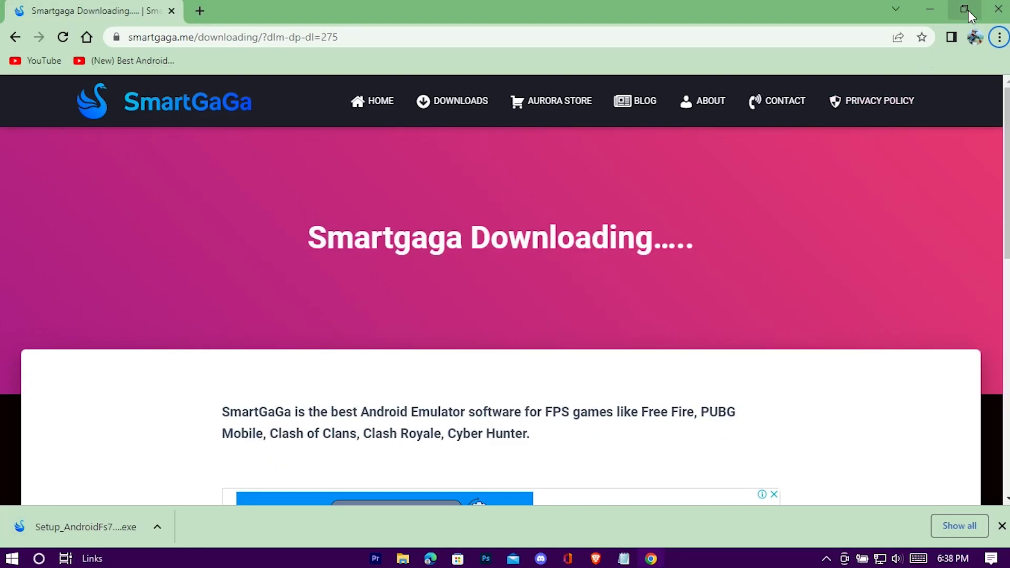
# Place the downloaded Setup_AndroidFs712_1.1.646.1 installer on the desktop and close Chrome
pyautogui.click(965, 9)
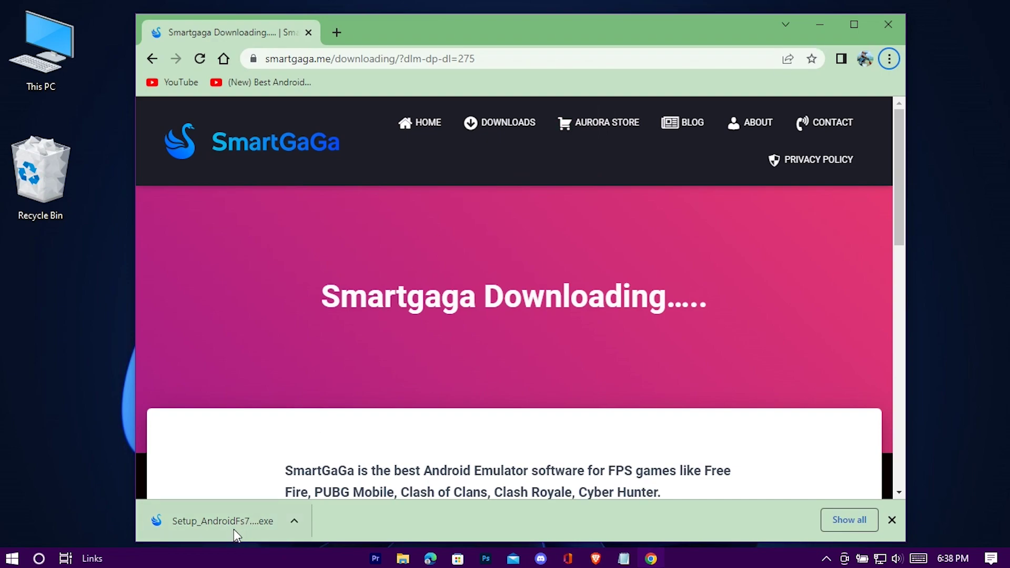
pyautogui.moveTo(234, 529)
pyautogui.mouseDown()
pyautogui.moveTo(162, 460)
pyautogui.moveTo(83, 325)
pyautogui.mouseUp()
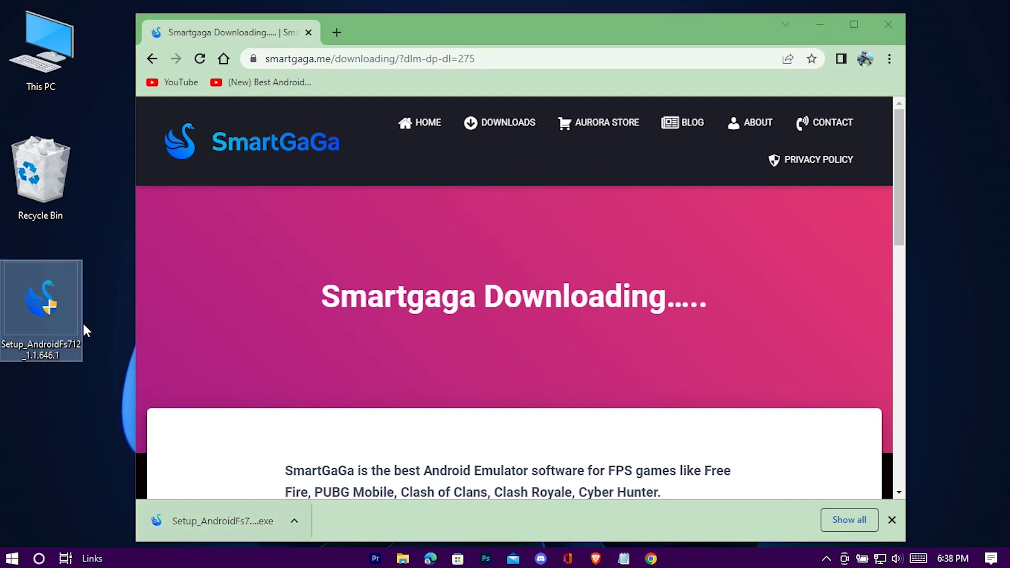
pyautogui.click(103, 310)
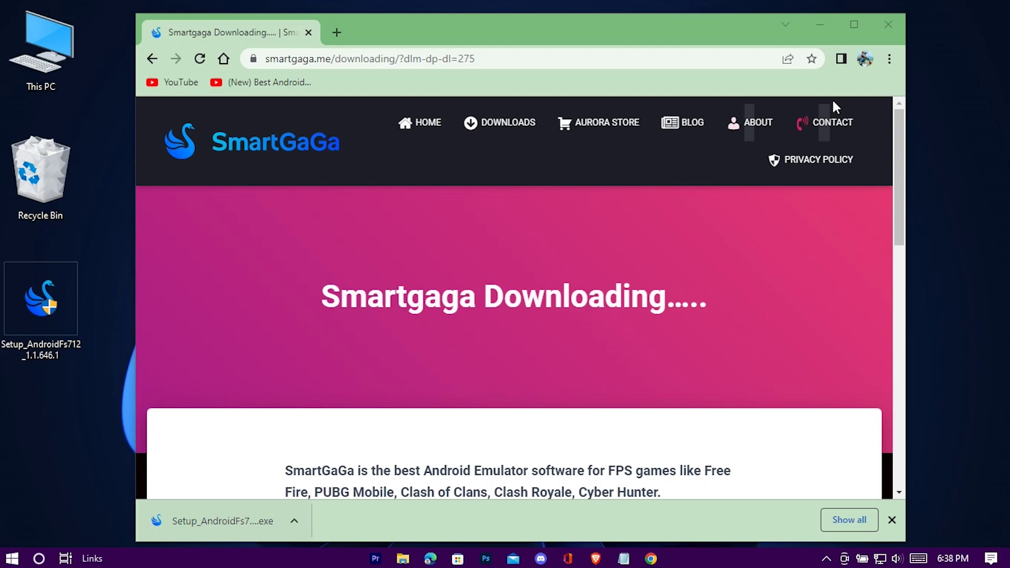
pyautogui.click(887, 26)
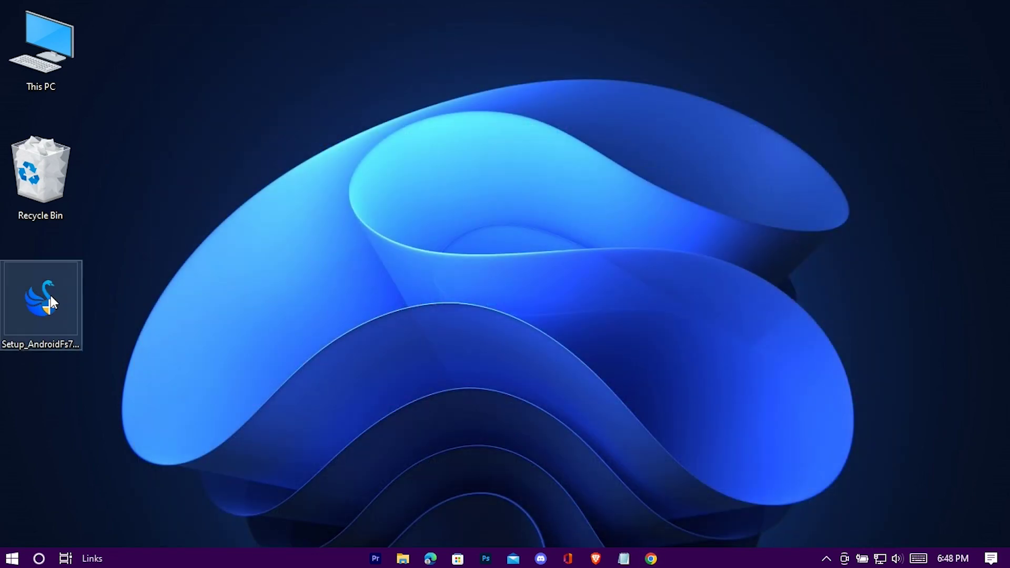
# Run the SmartGaGa installer from the desktop and proceed to choosing the install location
pyautogui.click(40, 341)
pyautogui.doubleClick(42, 308)
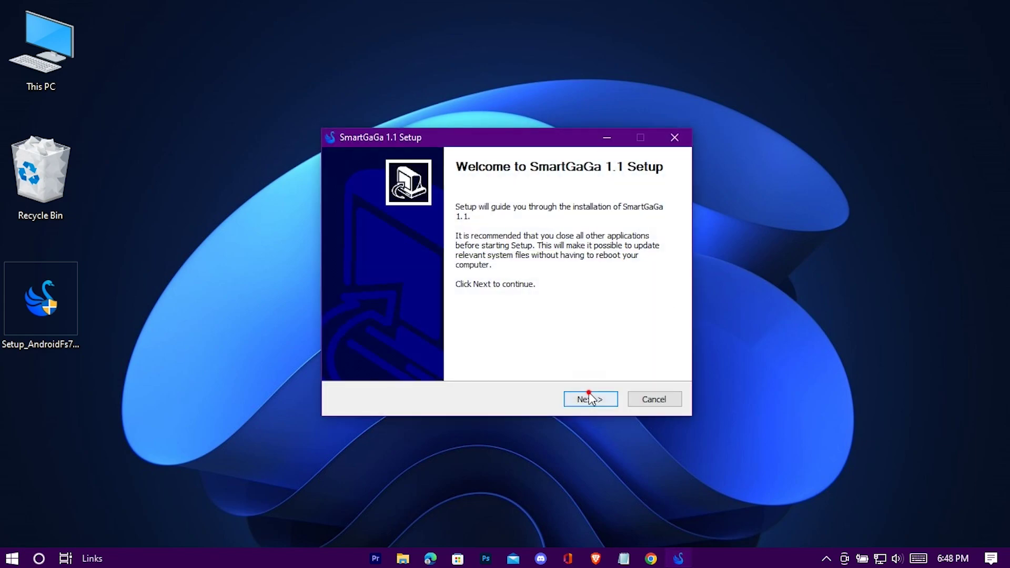
pyautogui.click(589, 398)
pyautogui.click(585, 400)
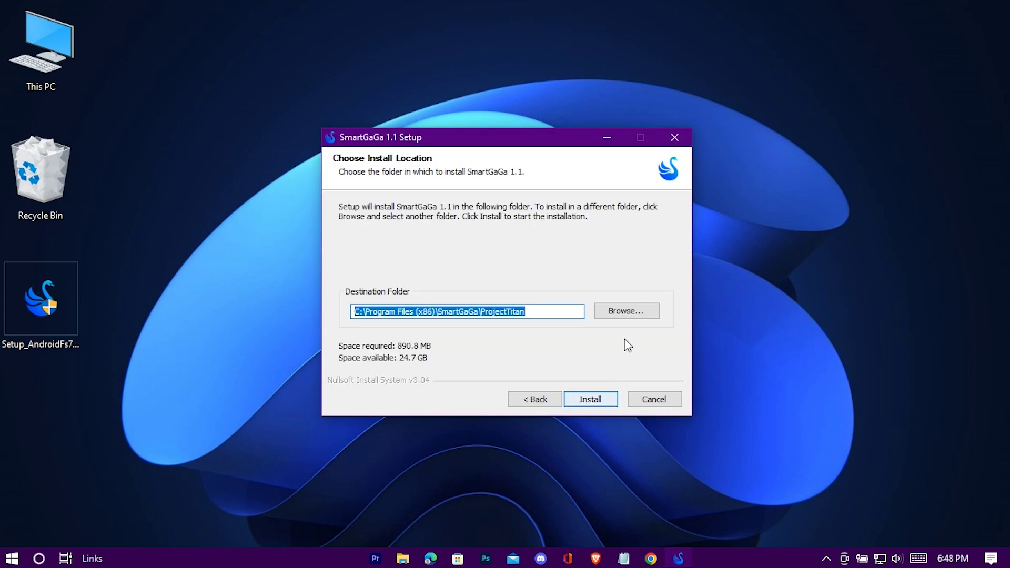
# Set the destination folder to G:\ProjectTitan, install SmartGaGa 1.1 and finish the setup without running the program
pyautogui.click(638, 312)
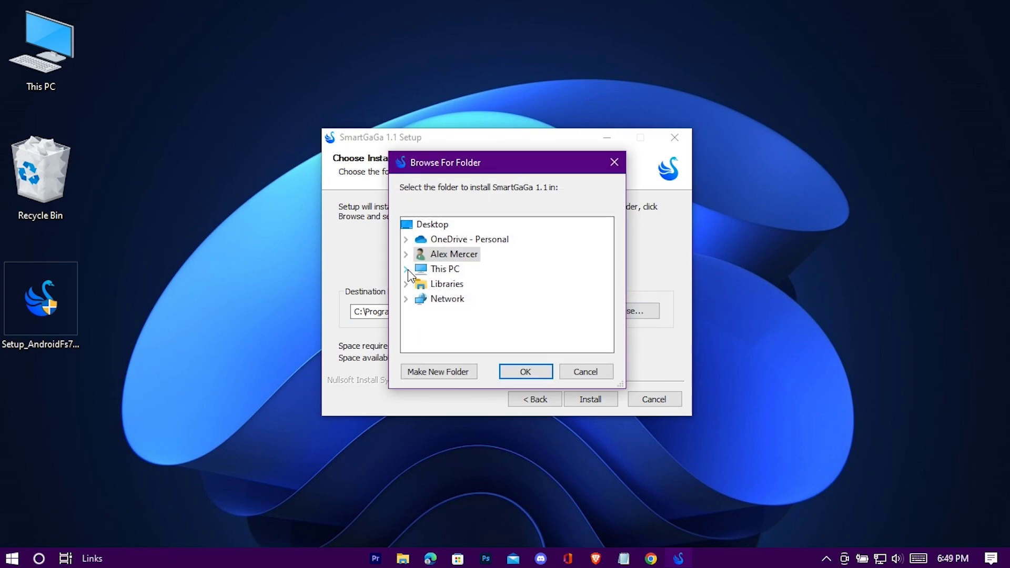
pyautogui.click(406, 270)
pyautogui.scroll(-5, 507, 289)
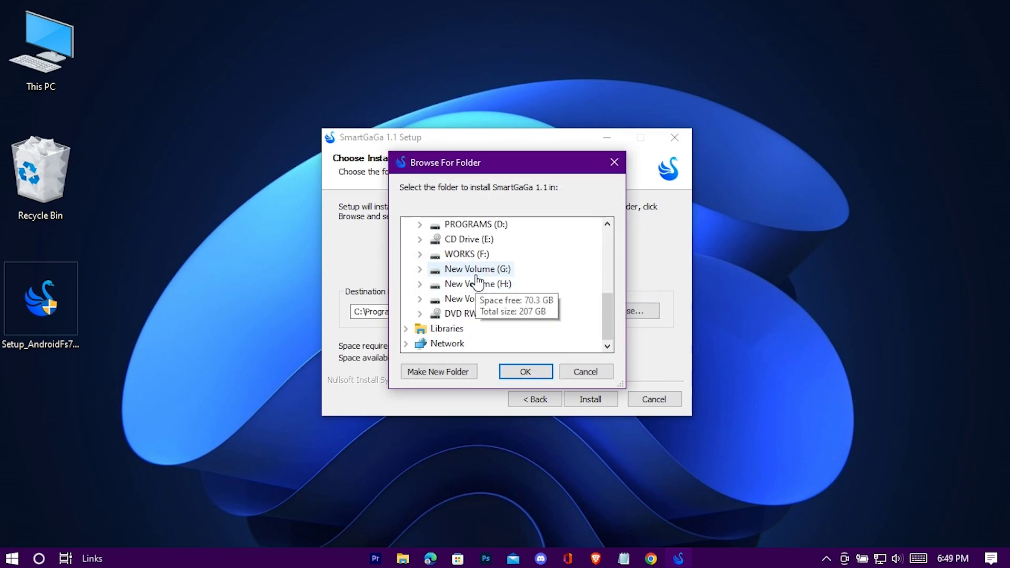
pyautogui.doubleClick(497, 269)
pyautogui.click(526, 372)
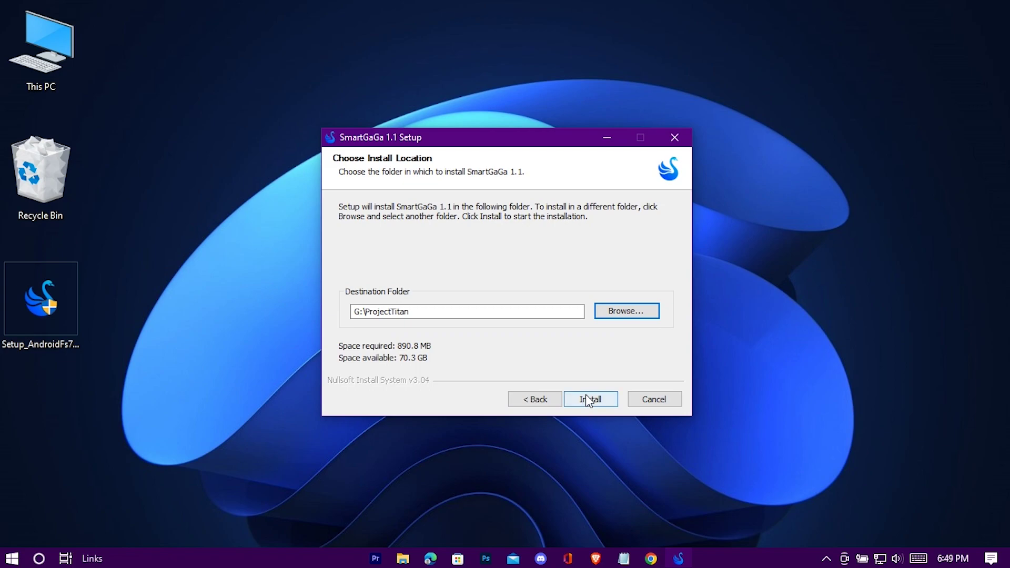
pyautogui.click(587, 401)
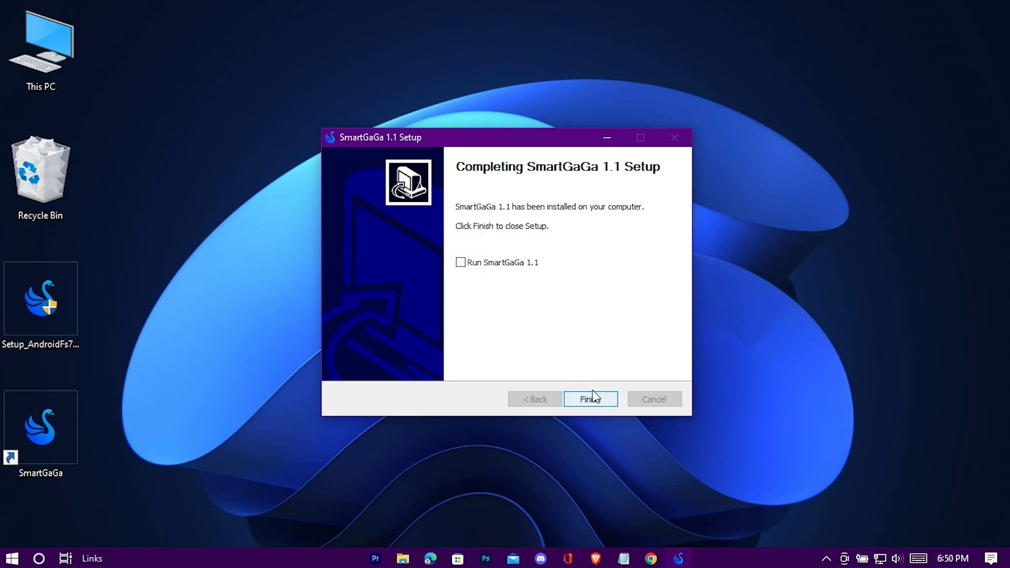
pyautogui.click(603, 400)
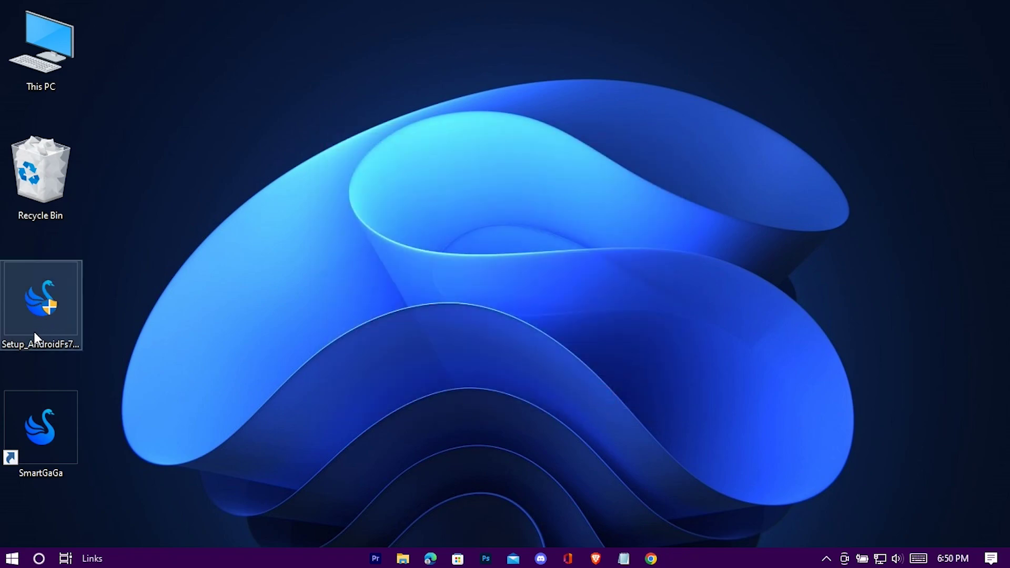
# Open the compatibility properties of the desktop SmartGaGa shortcut and enable compatibility mode for Windows 8
pyautogui.click(50, 445)
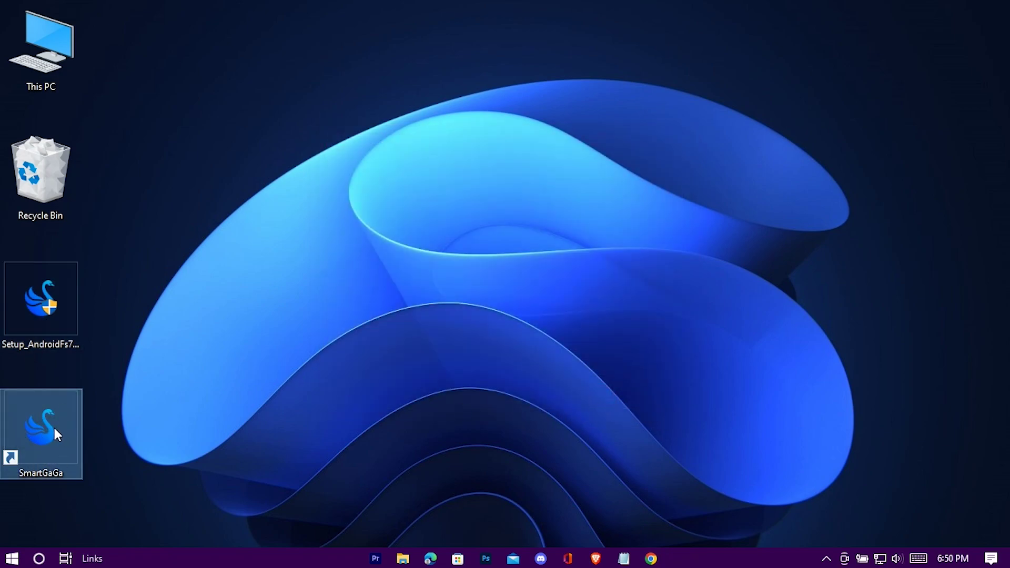
pyautogui.rightClick(55, 427)
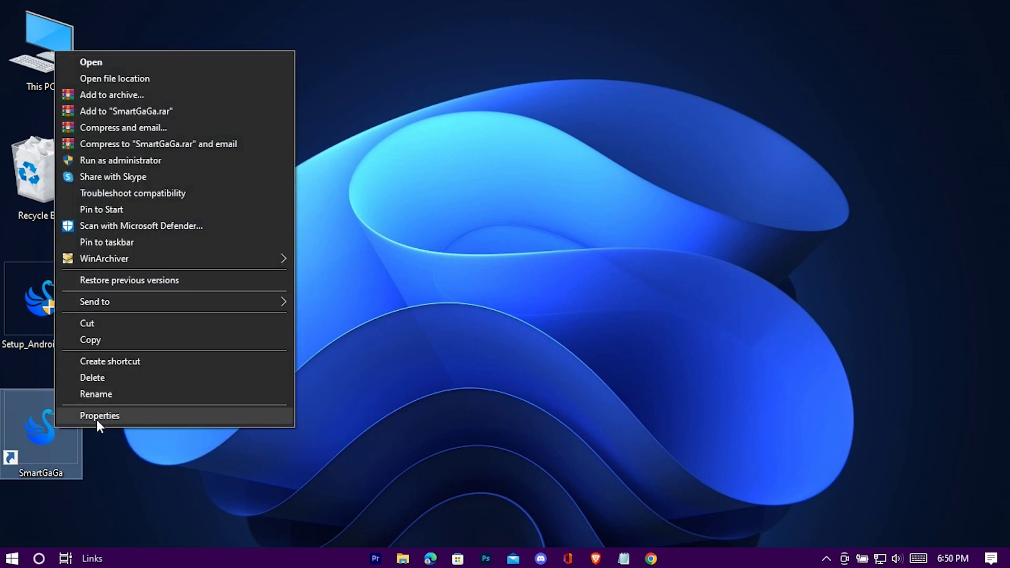
pyautogui.click(180, 415)
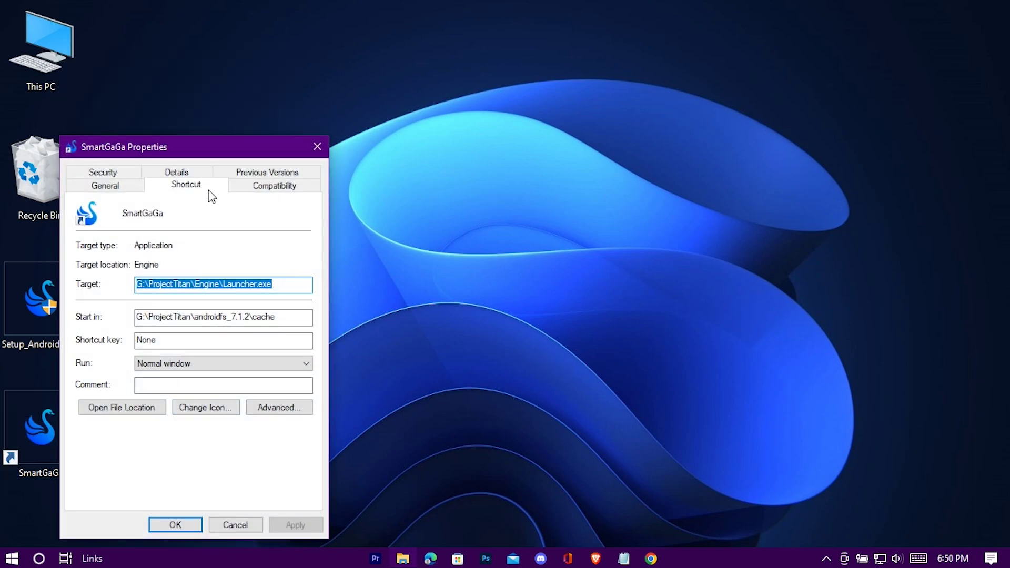
pyautogui.moveTo(200, 153); pyautogui.dragTo(493, 62)
pyautogui.click(563, 96)
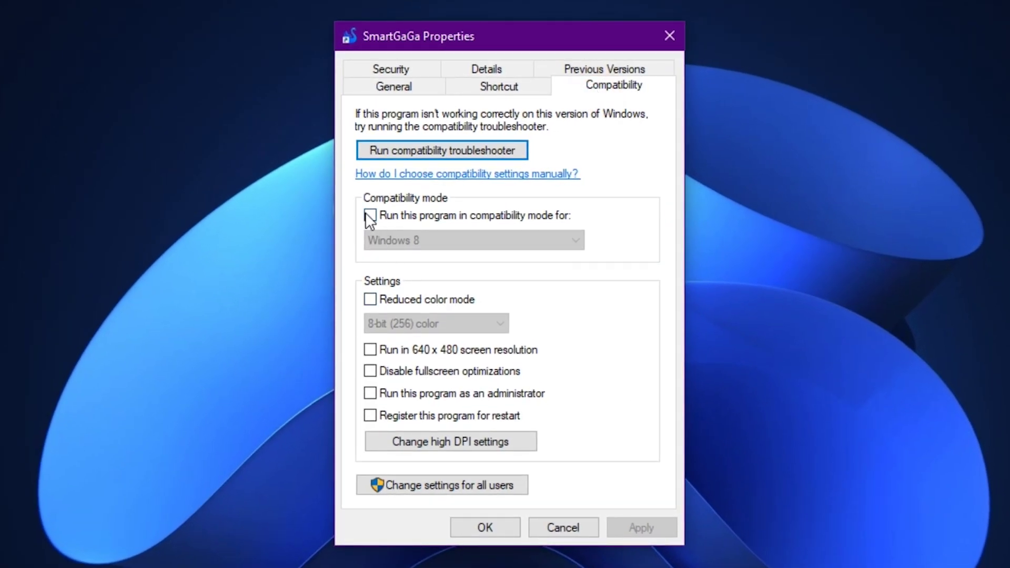
pyautogui.click(370, 216)
pyautogui.click(402, 240)
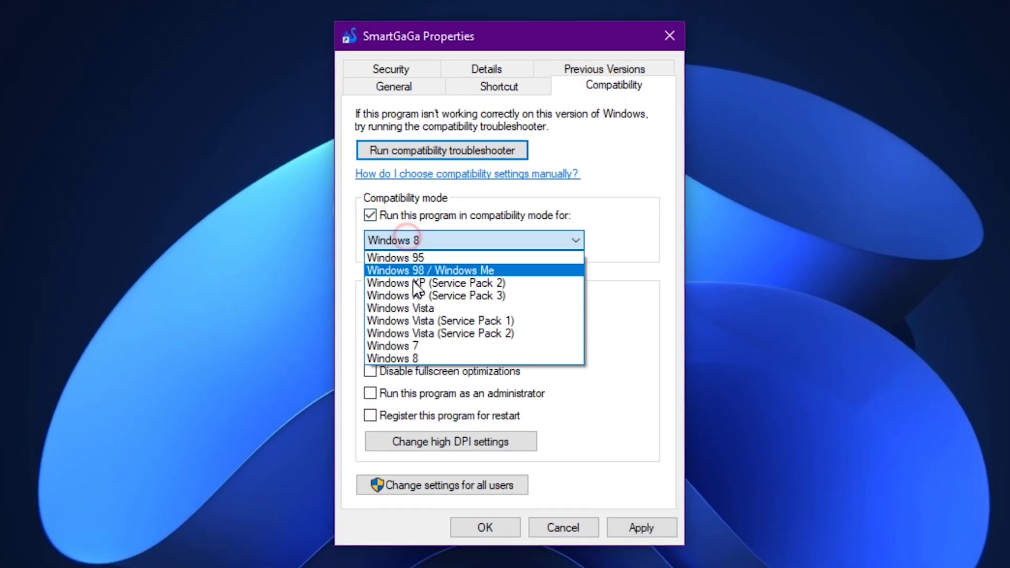
pyautogui.click(391, 356)
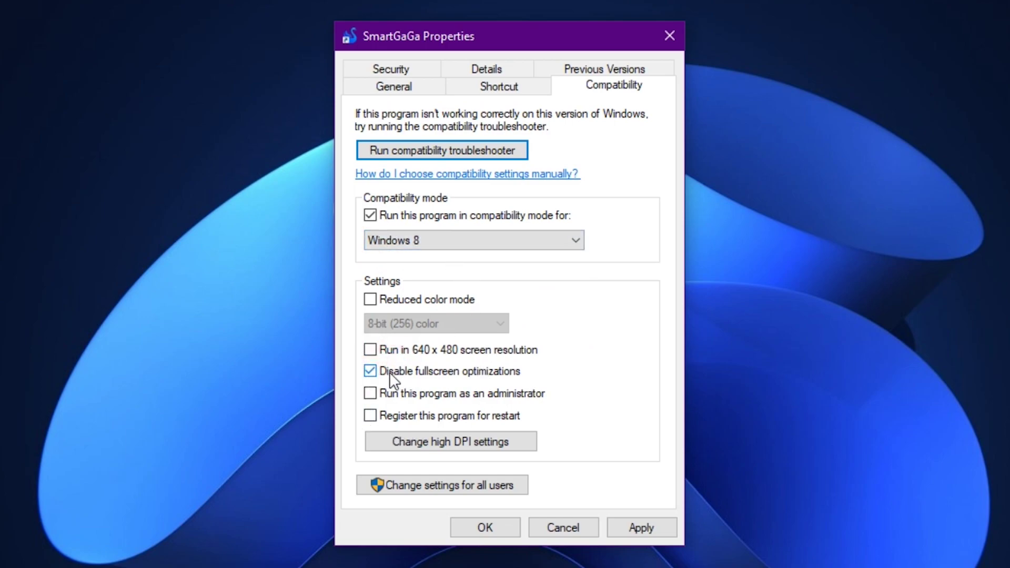
# Make SmartGaGa run as an administrator and override its high DPI scaling behavior, with scaling performed by Application
pyautogui.click(369, 393)
pyautogui.click(412, 440)
pyautogui.click(427, 410)
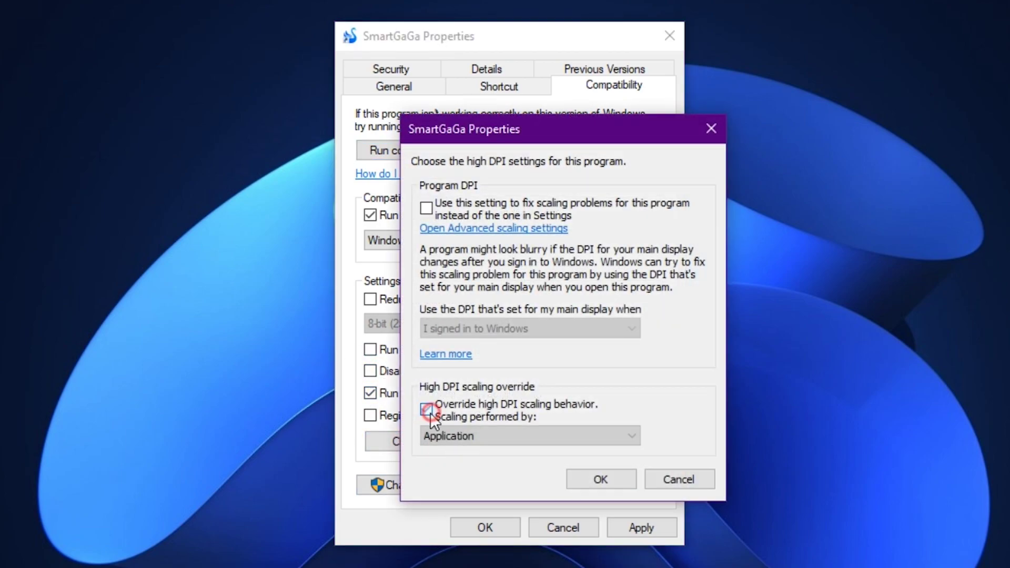
pyautogui.click(600, 481)
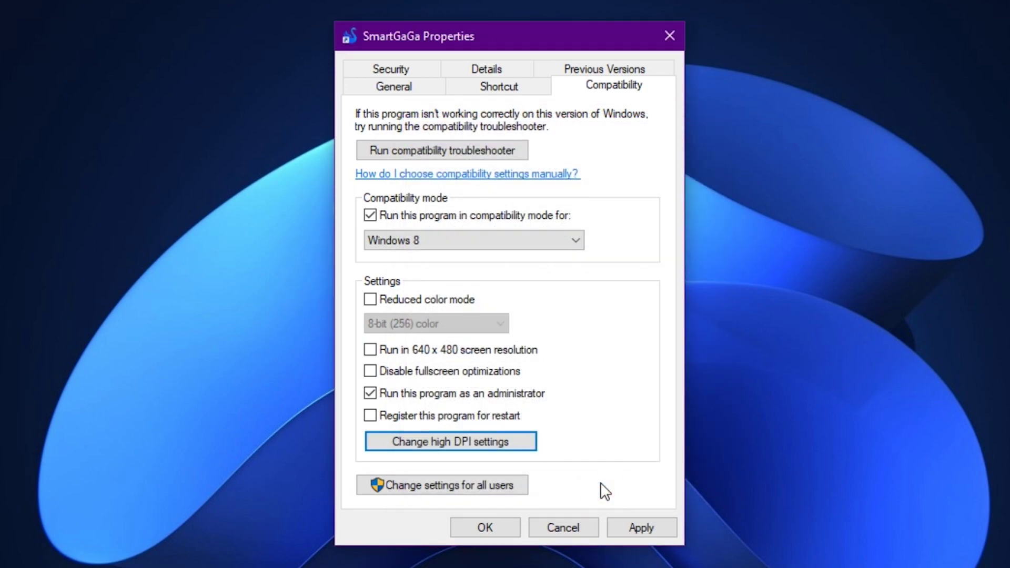
# Disable fullscreen optimizations for the SmartGaGa shortcut and save its compatibility settings
pyautogui.click(371, 373)
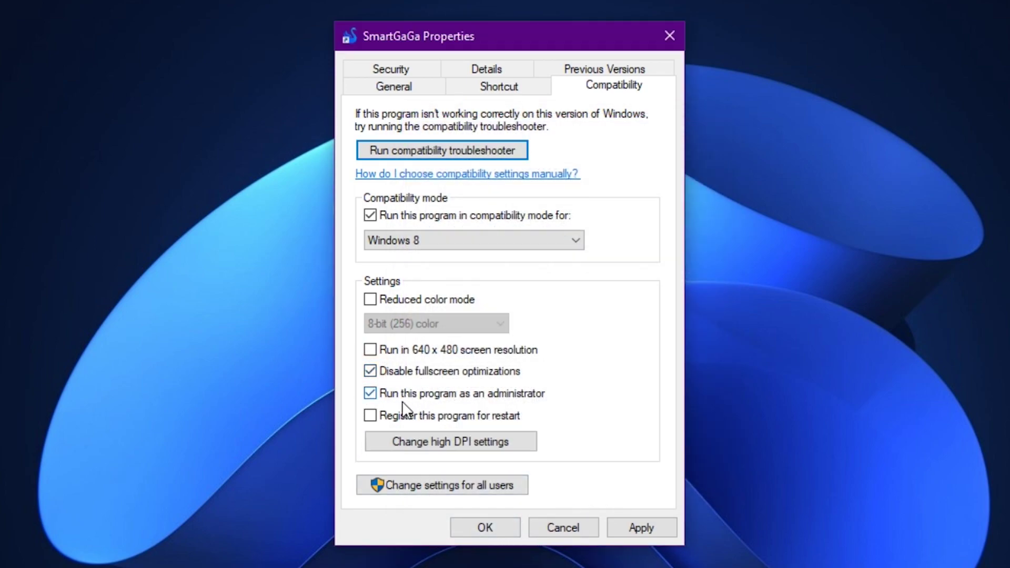
pyautogui.click(641, 529)
pyautogui.click(490, 528)
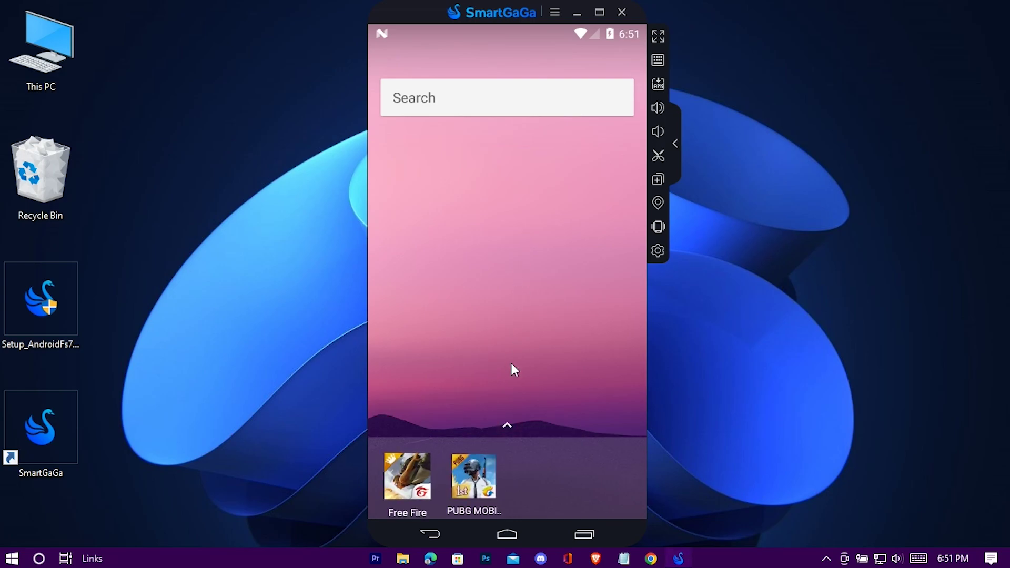
# Open the full app list from the home screen of the SmartGaGa emulator
pyautogui.moveTo(505, 420); pyautogui.dragTo(518, 226)
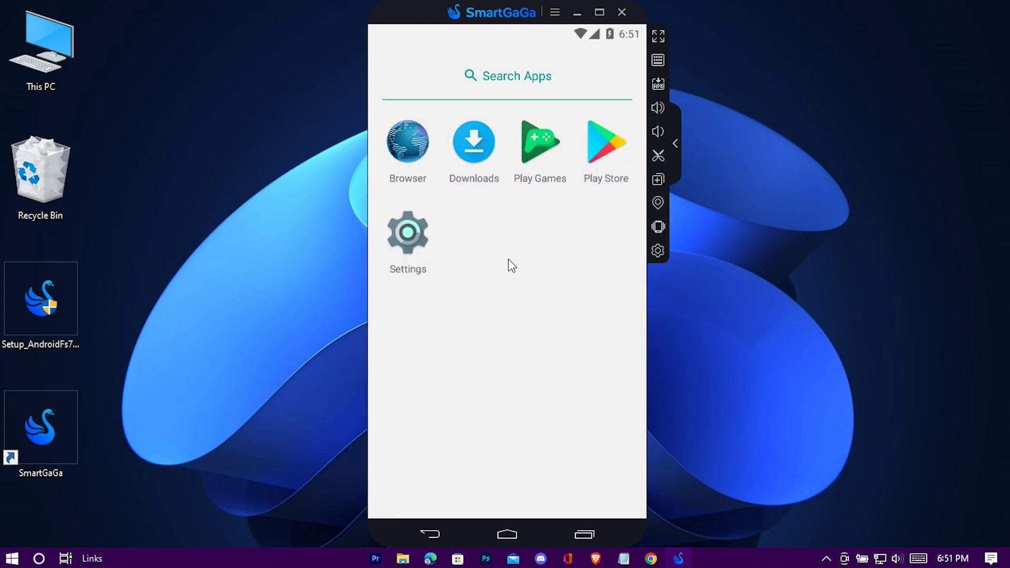
# Open the Android settings from the notification shade and check the Android version under About phone
pyautogui.click(507, 535)
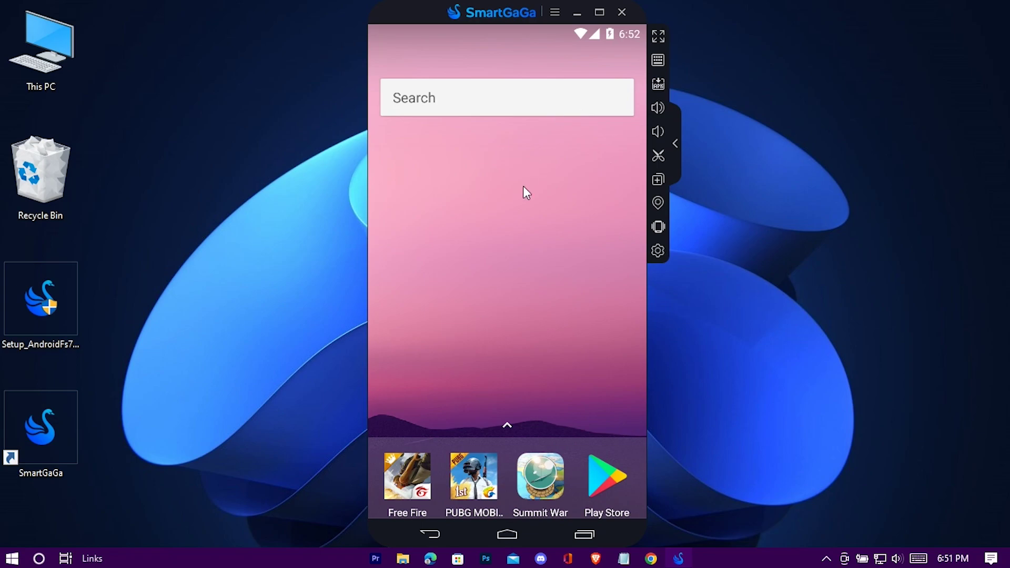
pyautogui.moveTo(536, 29); pyautogui.dragTo(513, 247)
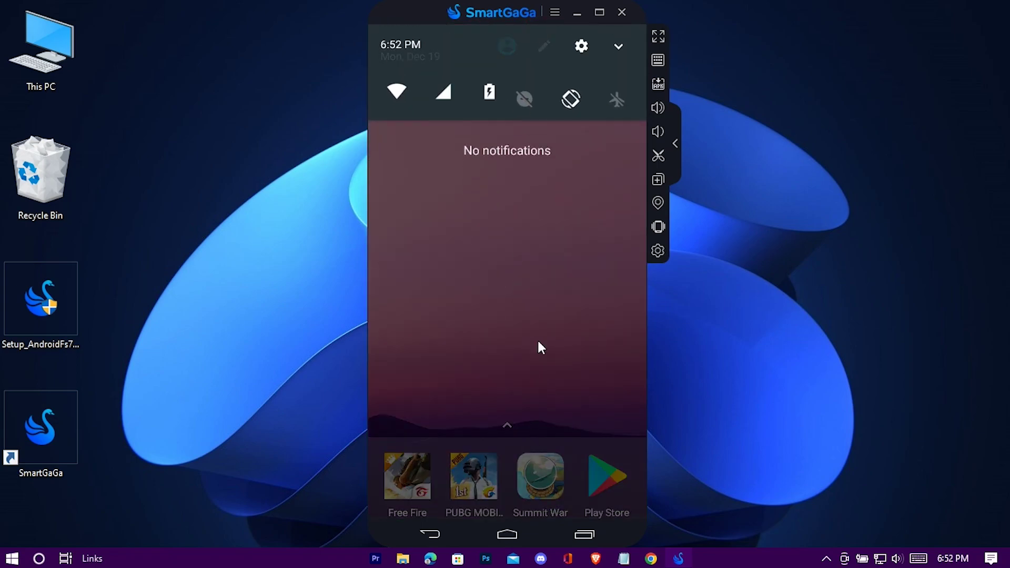
pyautogui.click(582, 49)
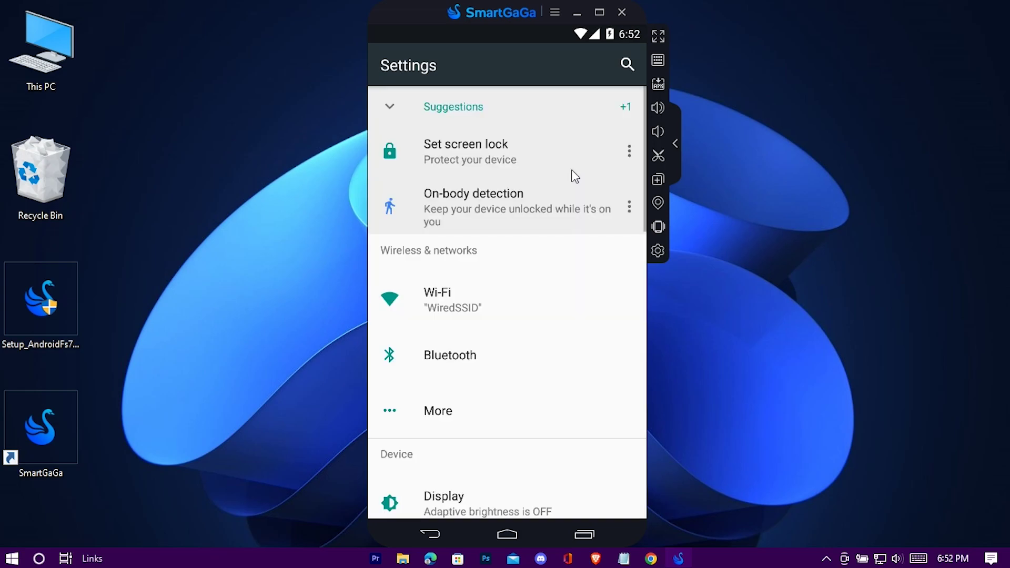
pyautogui.scroll(-5, 509, 196)
pyautogui.scroll(-10, 510, 196)
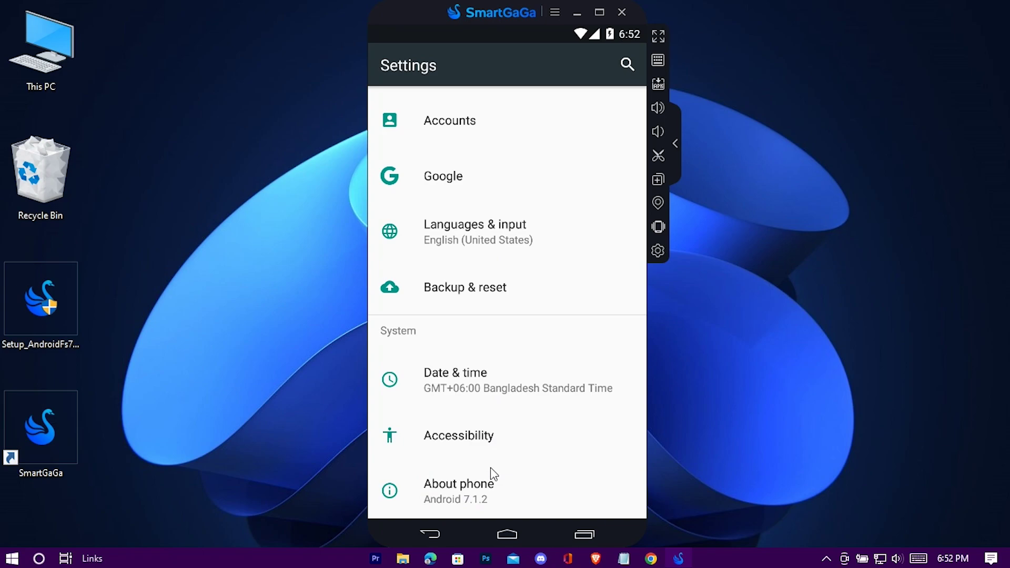
pyautogui.click(481, 499)
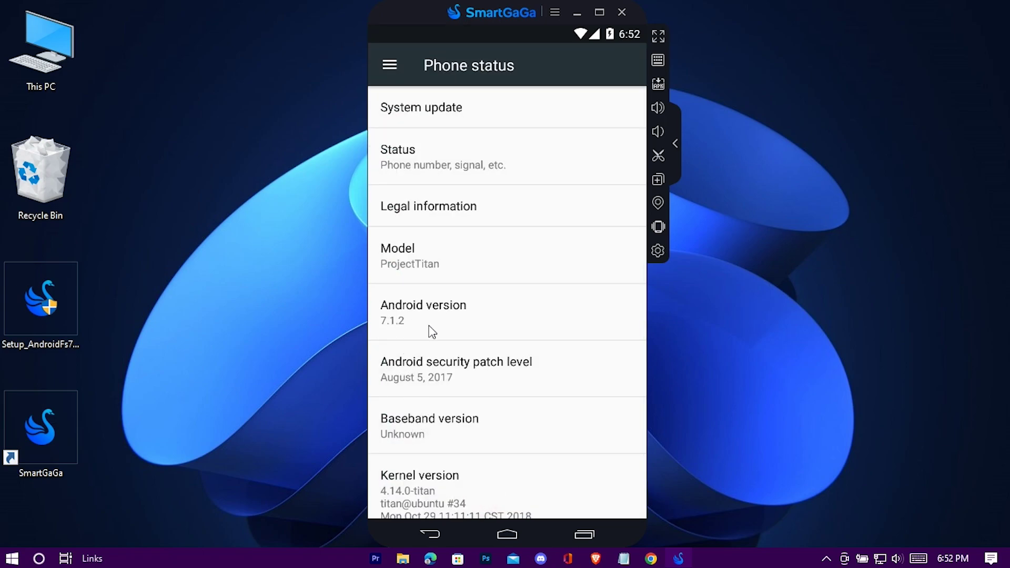
pyautogui.scroll(-2, 431, 331)
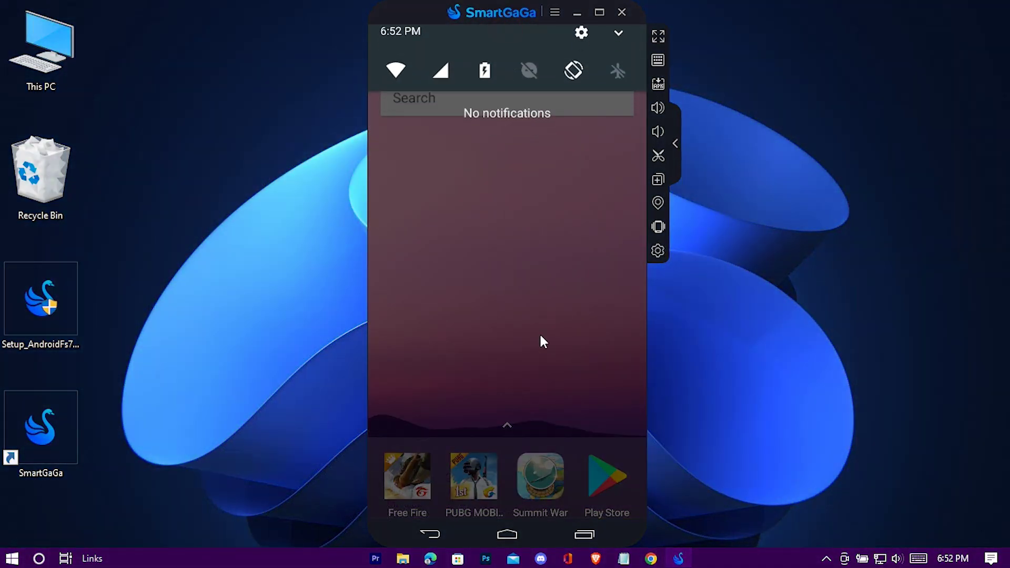
# Open the App info page of Google Play Store from the installed apps in the Android settings
pyautogui.moveTo(541, 338); pyautogui.dragTo(505, 165)
pyautogui.click(581, 47)
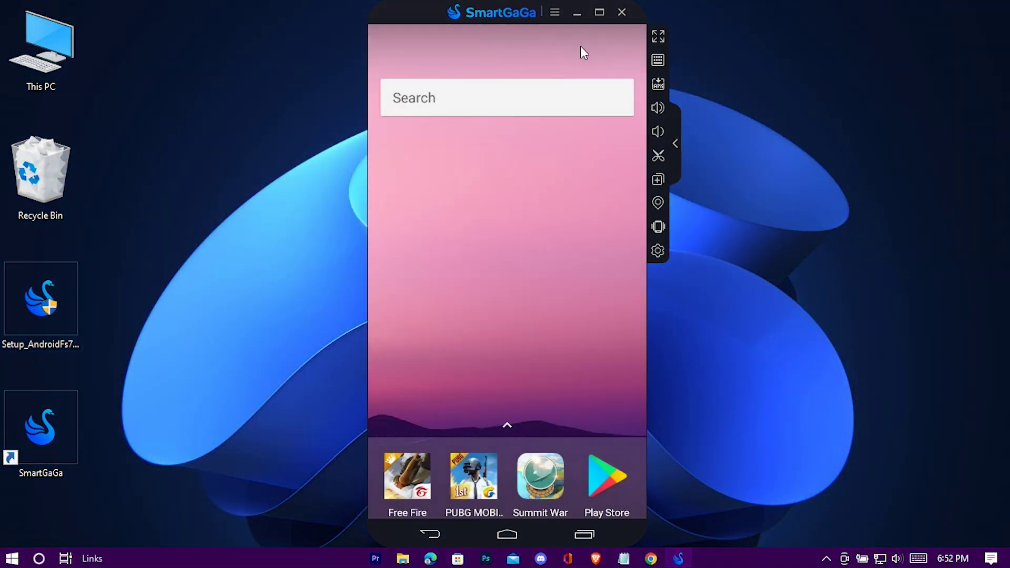
pyautogui.scroll(-2, 515, 236)
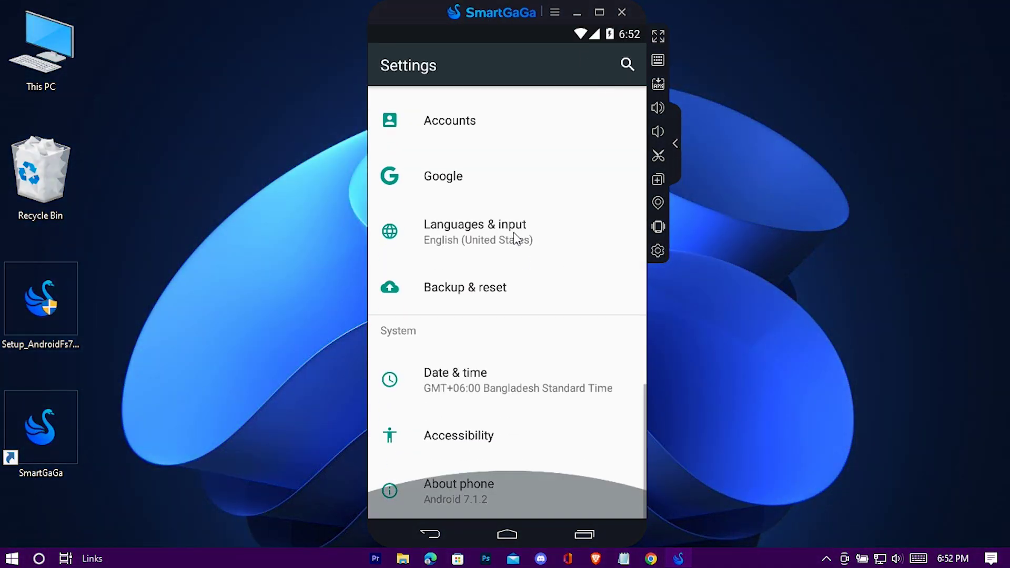
pyautogui.scroll(8, 546, 252)
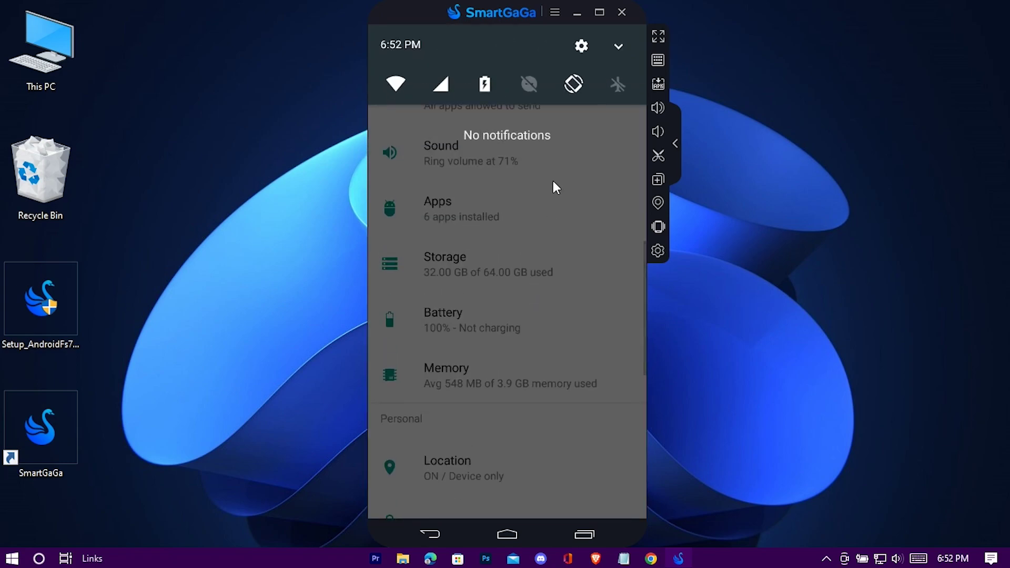
pyautogui.click(492, 198)
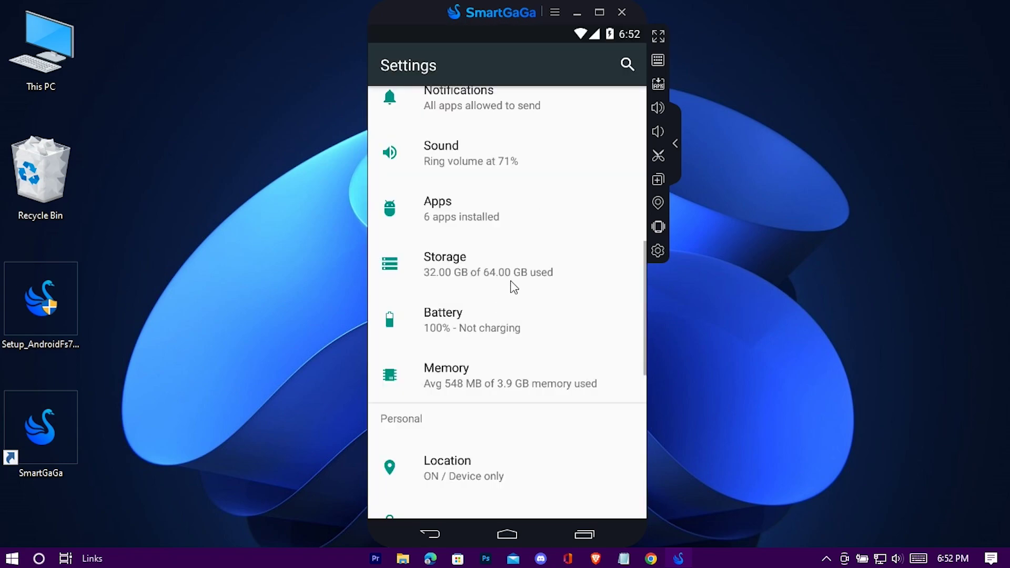
pyautogui.moveTo(556, 207); pyautogui.dragTo(575, 400)
pyautogui.moveTo(536, 268); pyautogui.dragTo(515, 471)
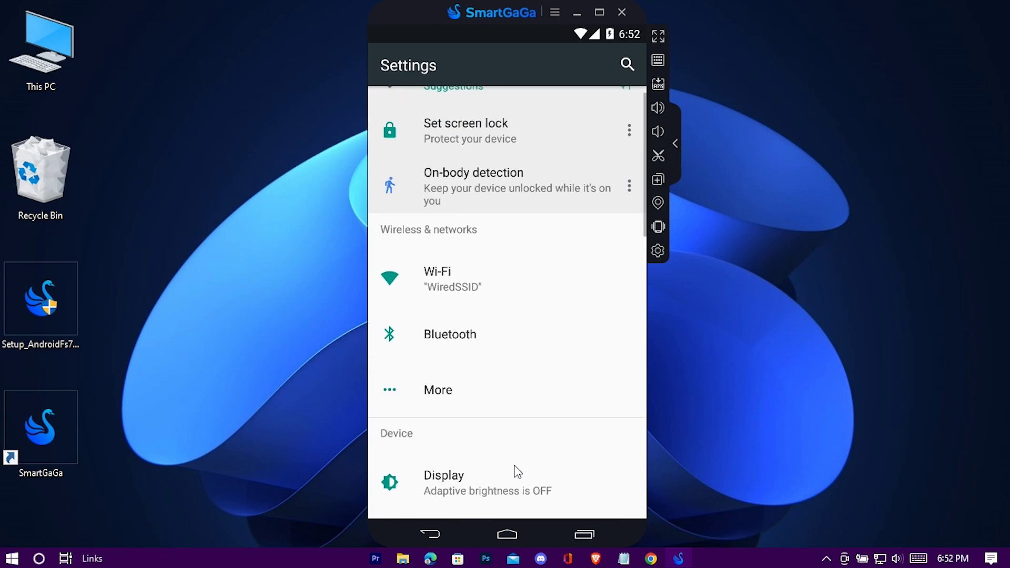
pyautogui.moveTo(530, 227); pyautogui.dragTo(545, 173)
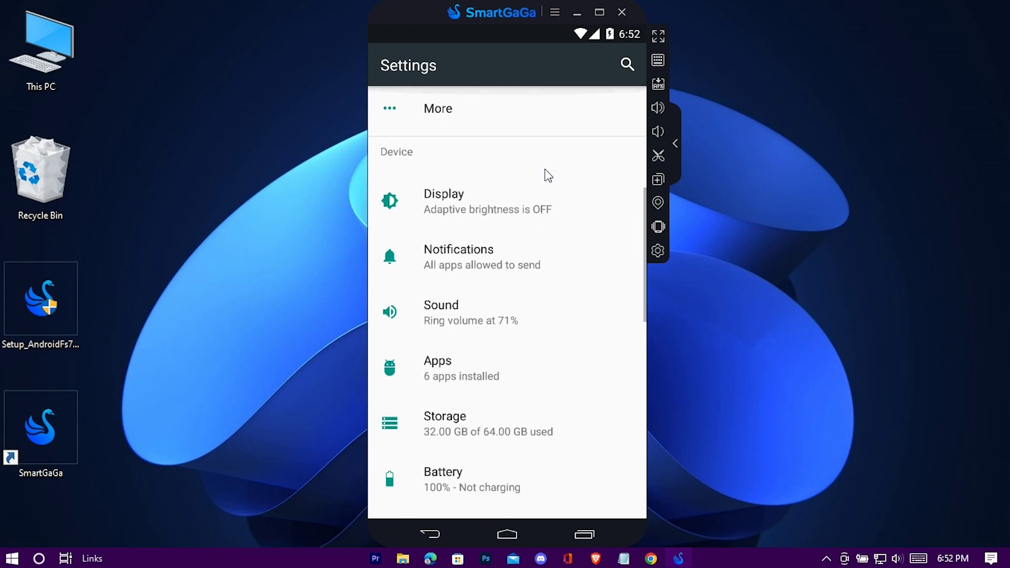
pyautogui.click(471, 375)
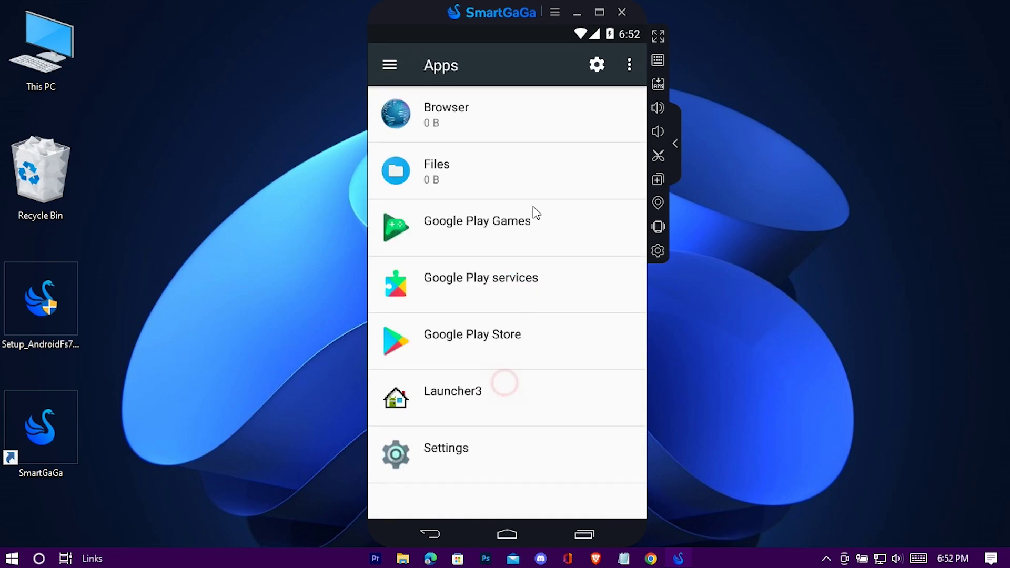
pyautogui.click(529, 347)
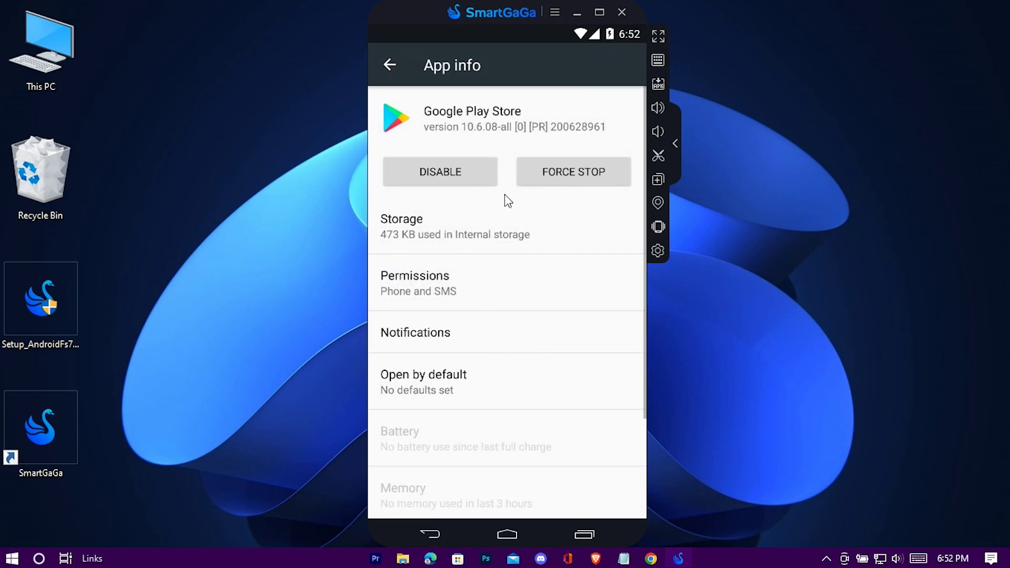
# Force stop and disable Google Play Store, and return to the emulator's home screen
pyautogui.click(586, 177)
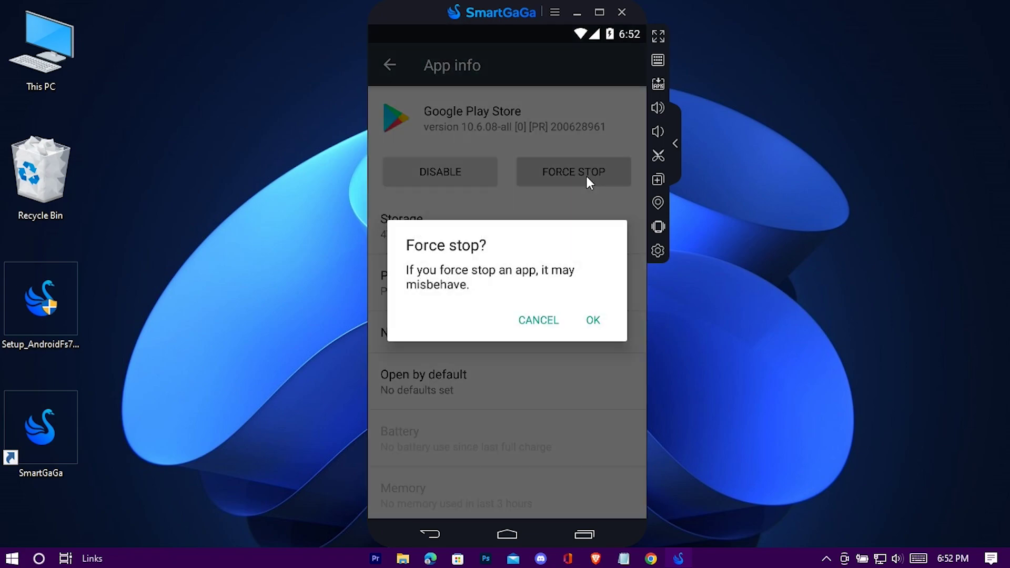
pyautogui.click(589, 321)
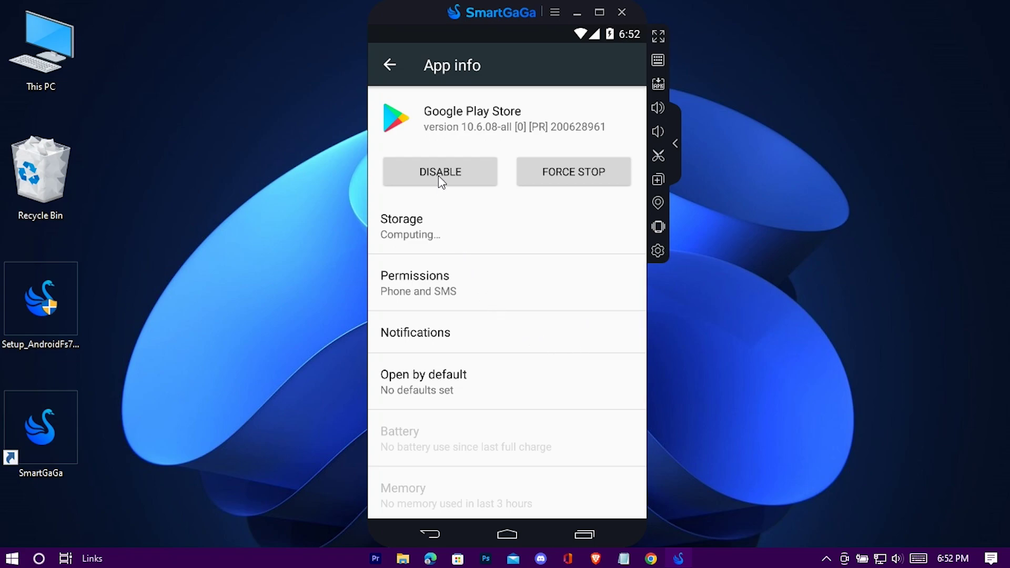
pyautogui.click(455, 179)
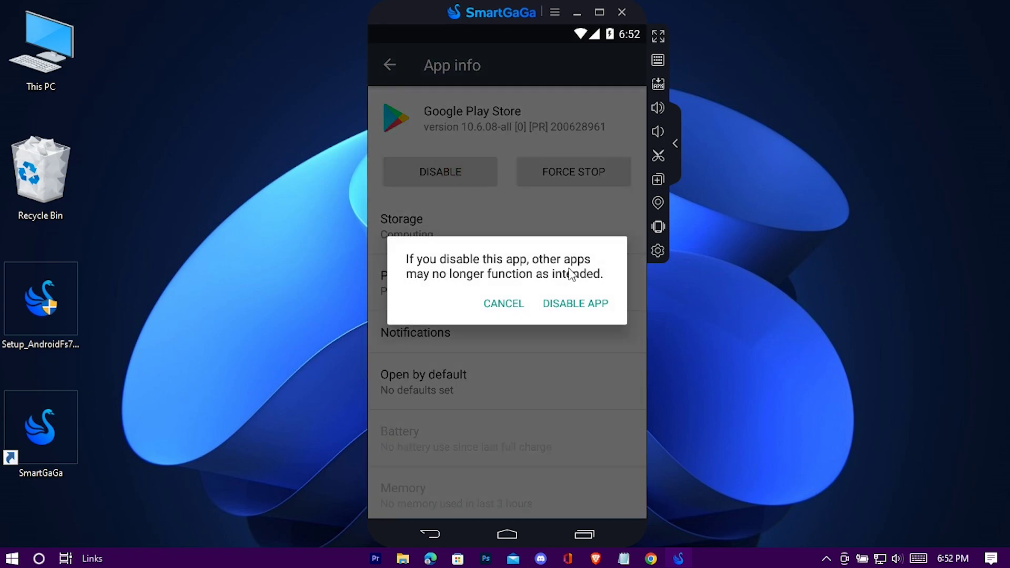
pyautogui.click(575, 303)
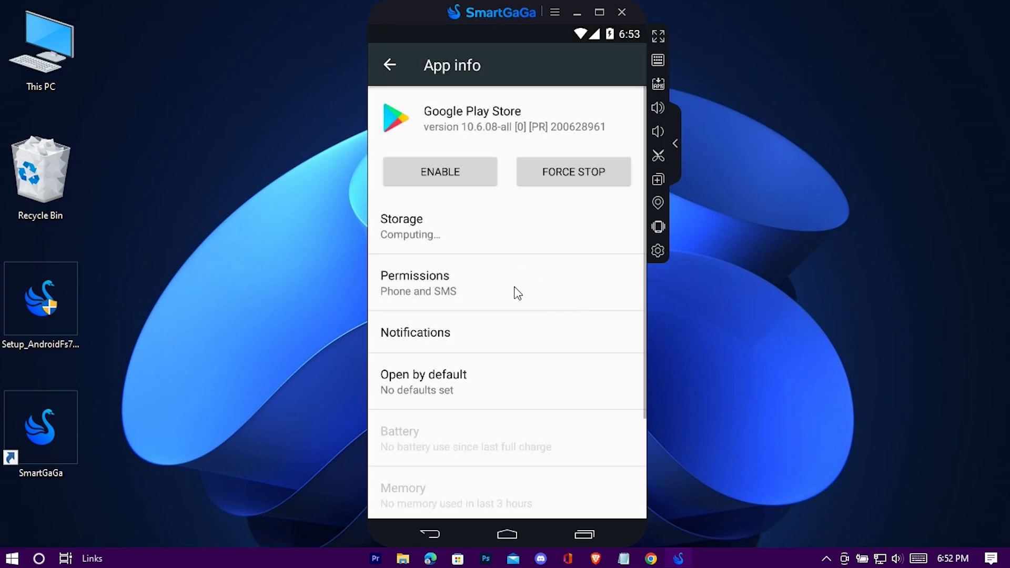
pyautogui.click(506, 537)
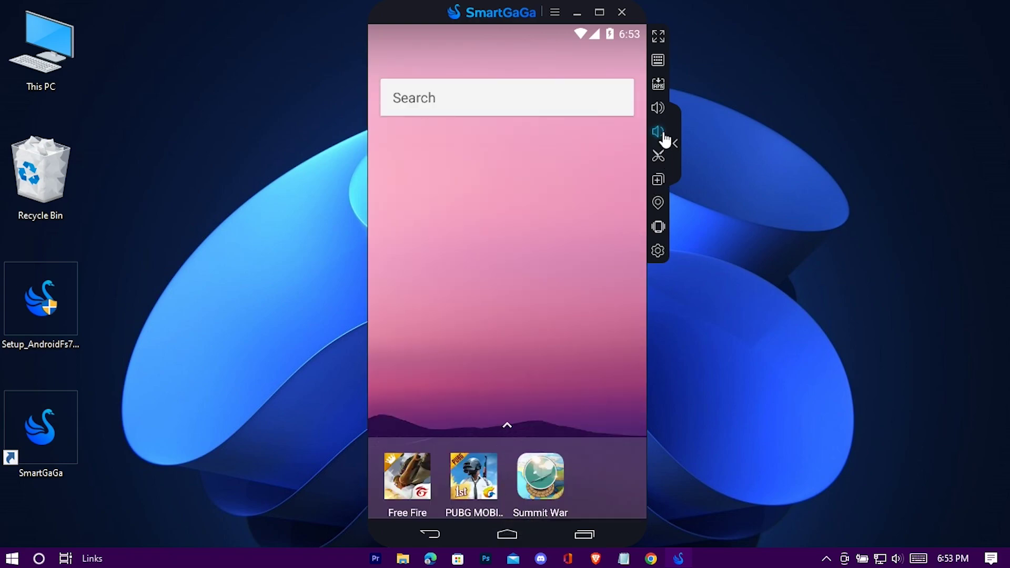
# Set a customized emulator resolution of 1280 width by 720 height in the advanced SmartGaGa settings
pyautogui.click(654, 252)
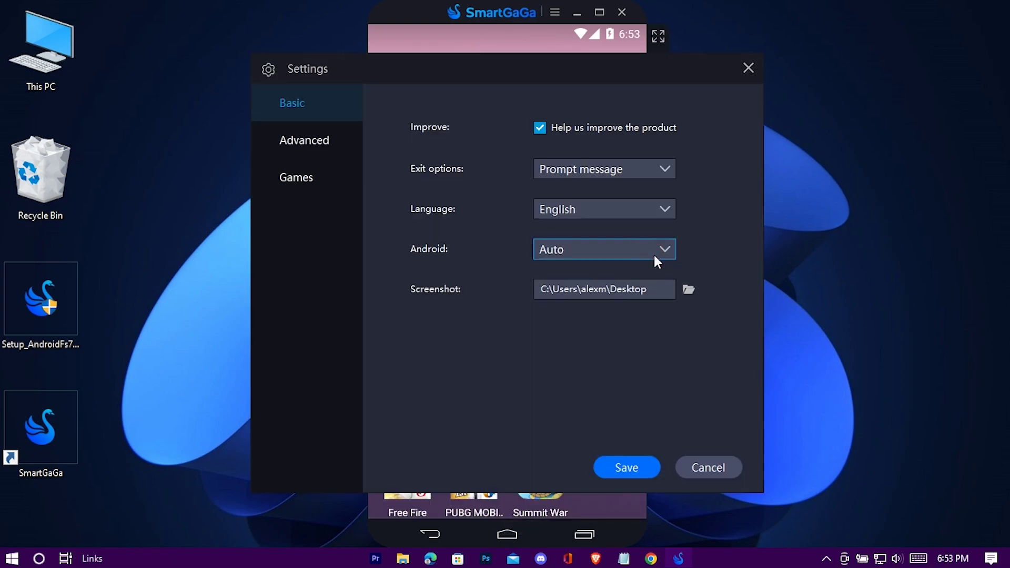
pyautogui.click(310, 151)
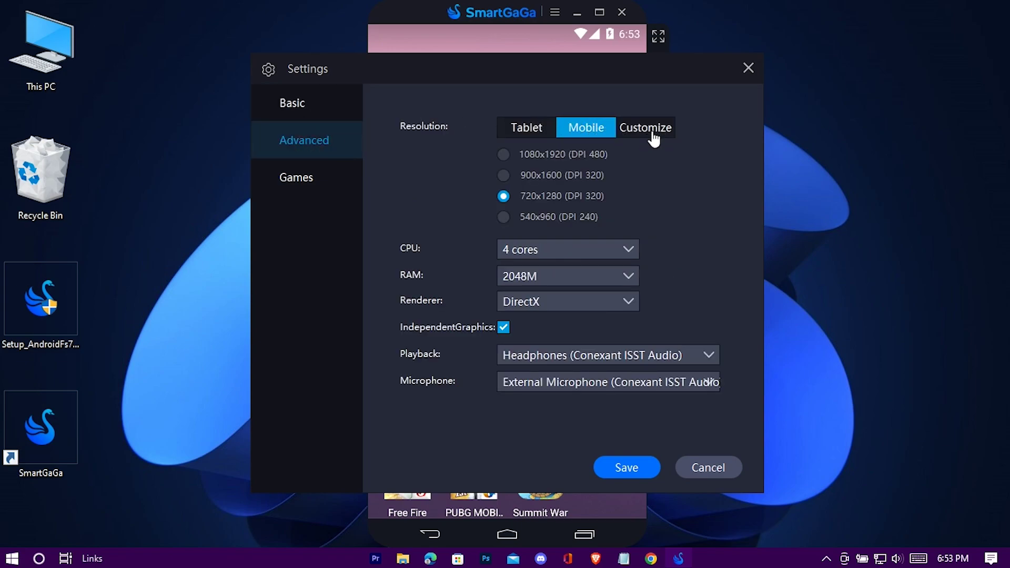
pyautogui.click(657, 131)
pyautogui.click(561, 153)
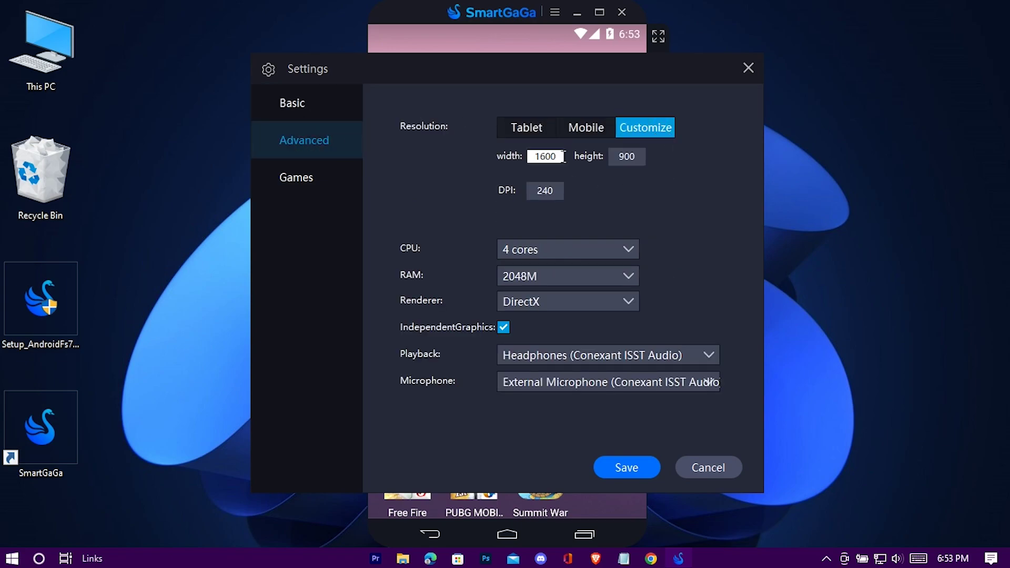
pyautogui.moveTo(564, 156); pyautogui.dragTo(498, 157)
pyautogui.press('Right')
pyautogui.moveTo(559, 155); pyautogui.dragTo(508, 153)
pyautogui.write('12')
pyautogui.moveTo(646, 157); pyautogui.dragTo(598, 155)
pyautogui.write('72')
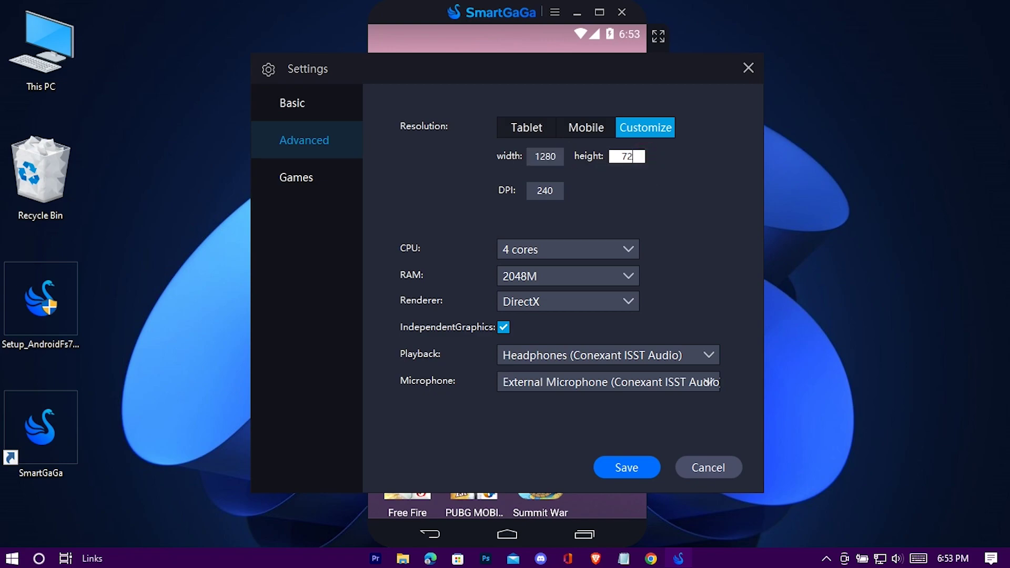
pyautogui.write('0')
# Set the DPI of the customized resolution to 320
pyautogui.moveTo(561, 192); pyautogui.dragTo(513, 187)
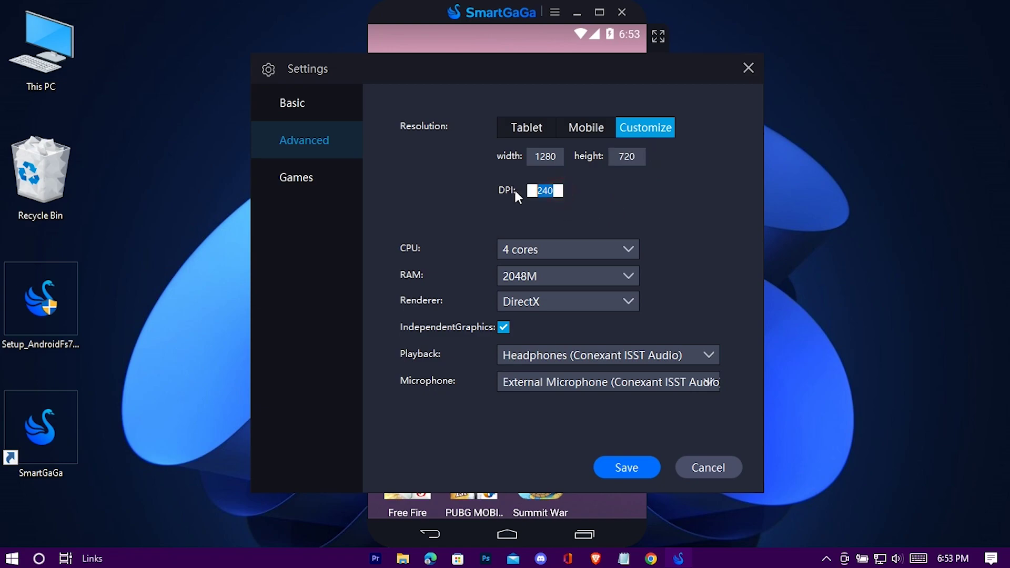
pyautogui.write('320')
pyautogui.click(655, 207)
# Allocate 4 CPU cores and 2048M of RAM to the emulator, with DirectX as the renderer
pyautogui.click(549, 246)
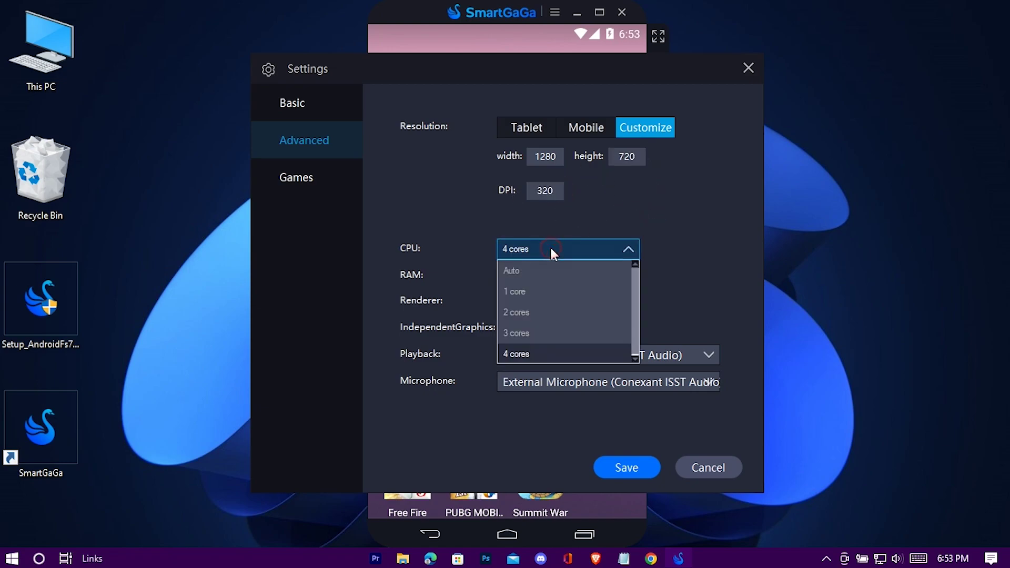
pyautogui.click(535, 349)
pyautogui.click(554, 274)
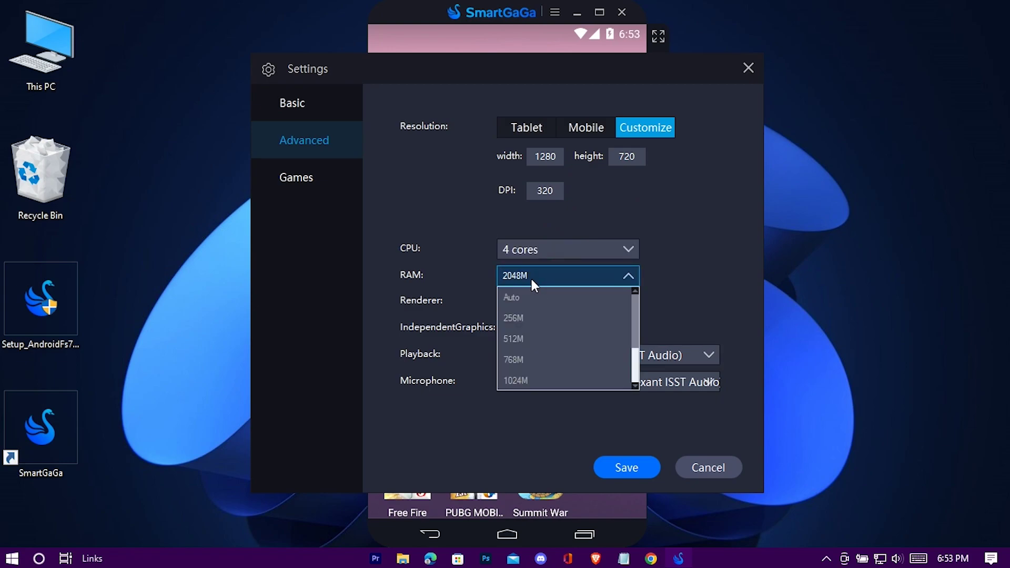
pyautogui.click(524, 279)
pyautogui.click(530, 300)
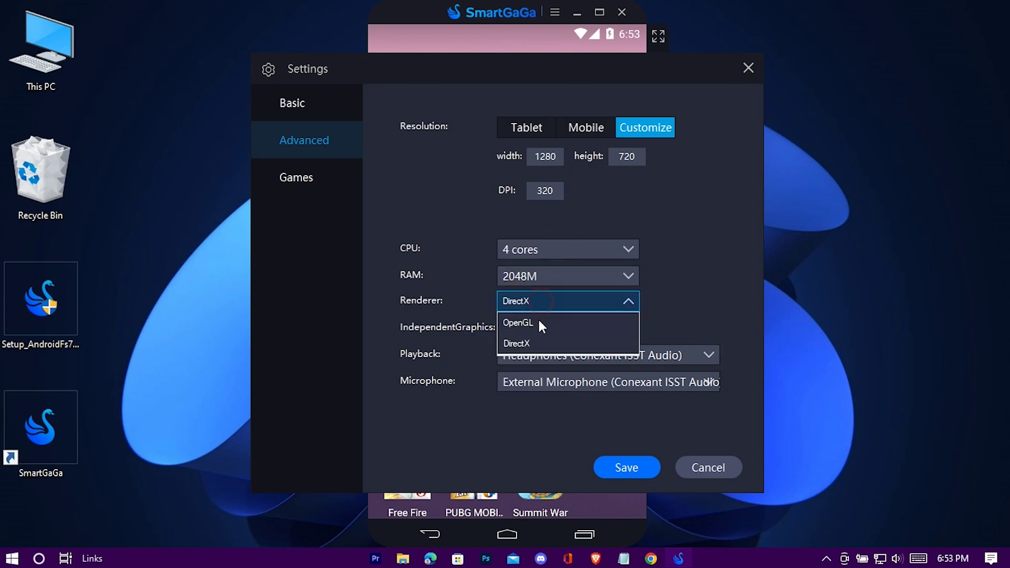
pyautogui.click(525, 342)
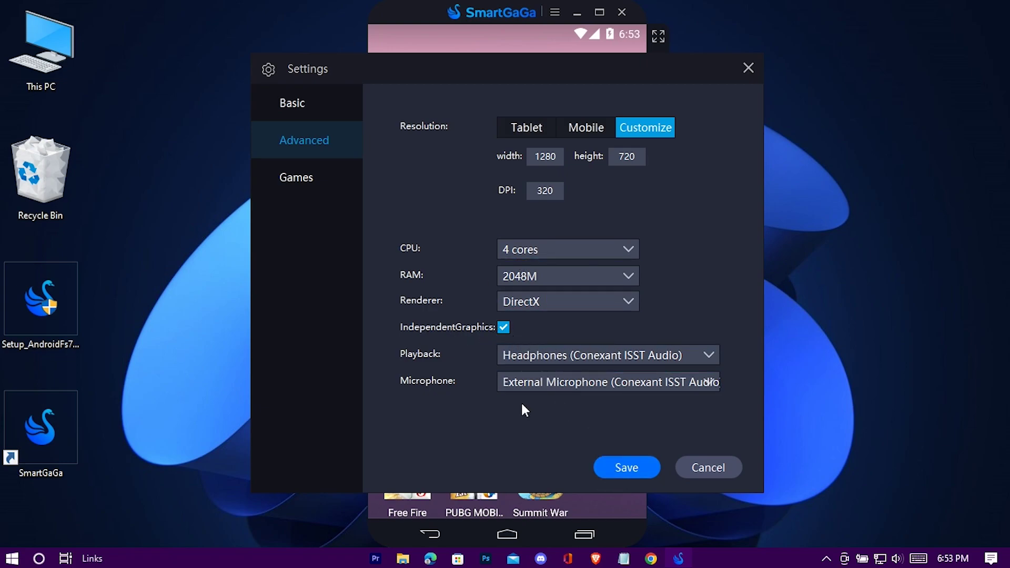
# Review the PUBG MOBILE and basic options, save the emulator settings and exit SmartGaGa
pyautogui.click(303, 193)
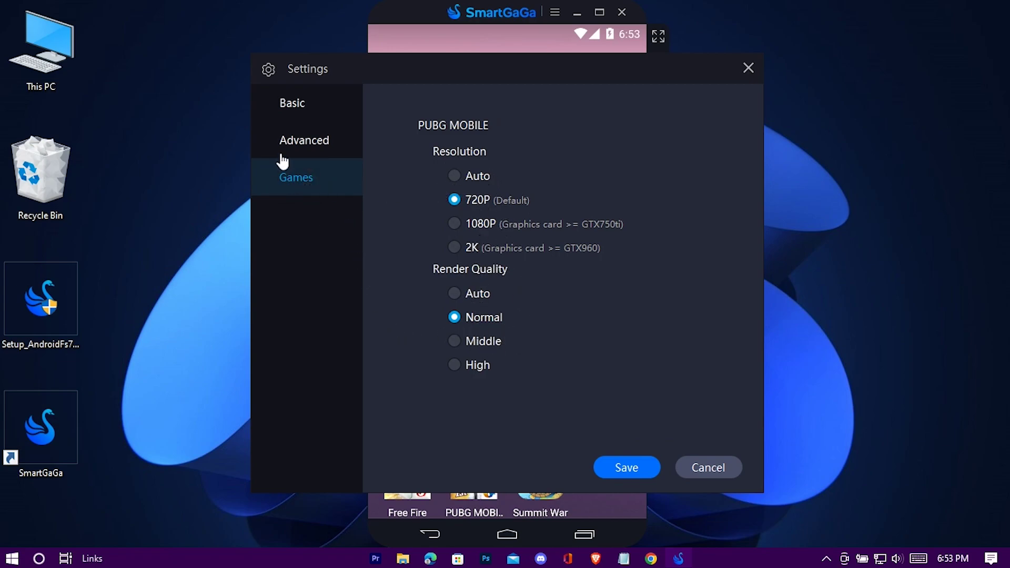
pyautogui.click(307, 152)
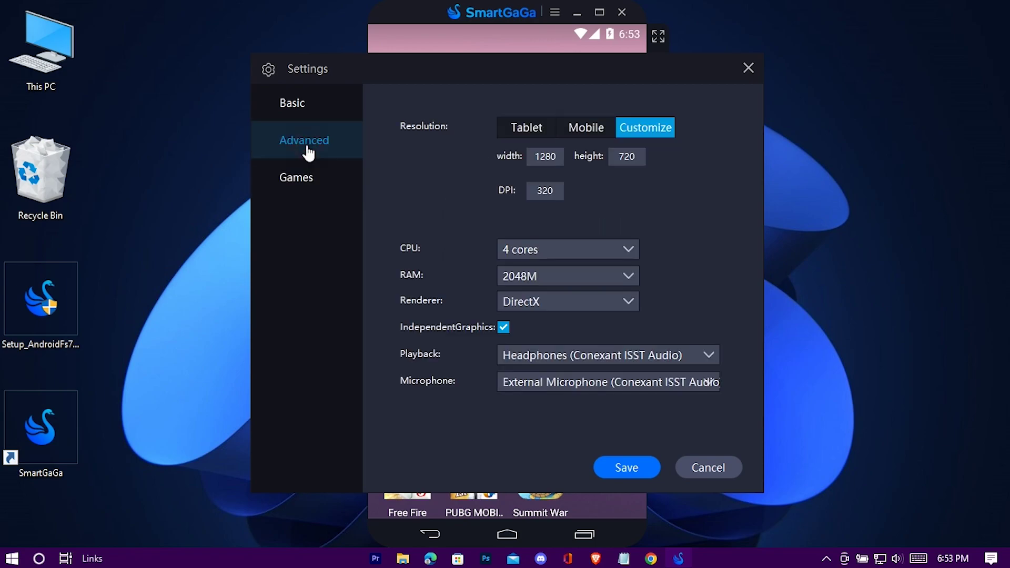
pyautogui.click(311, 113)
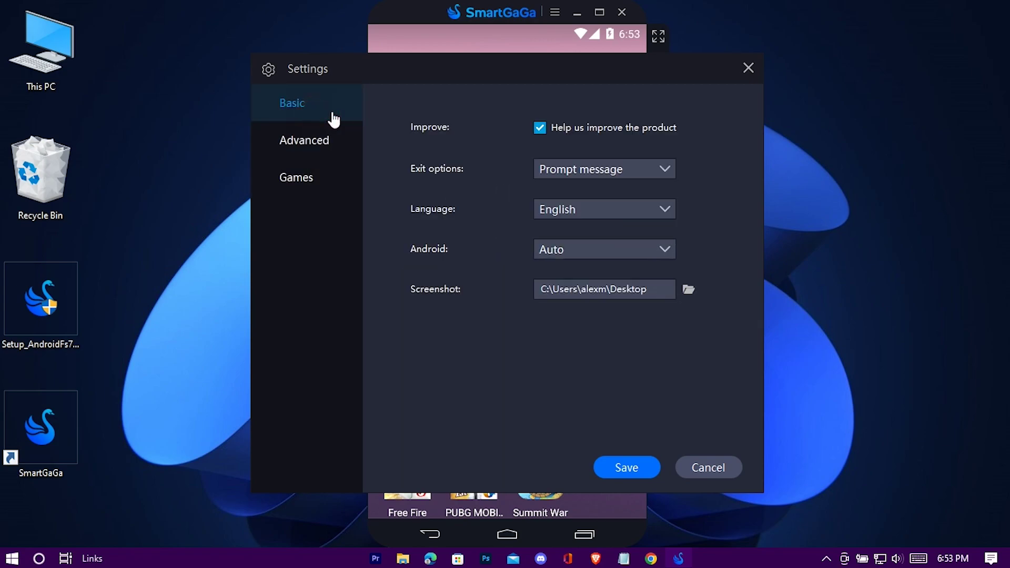
pyautogui.click(629, 474)
pyautogui.click(465, 343)
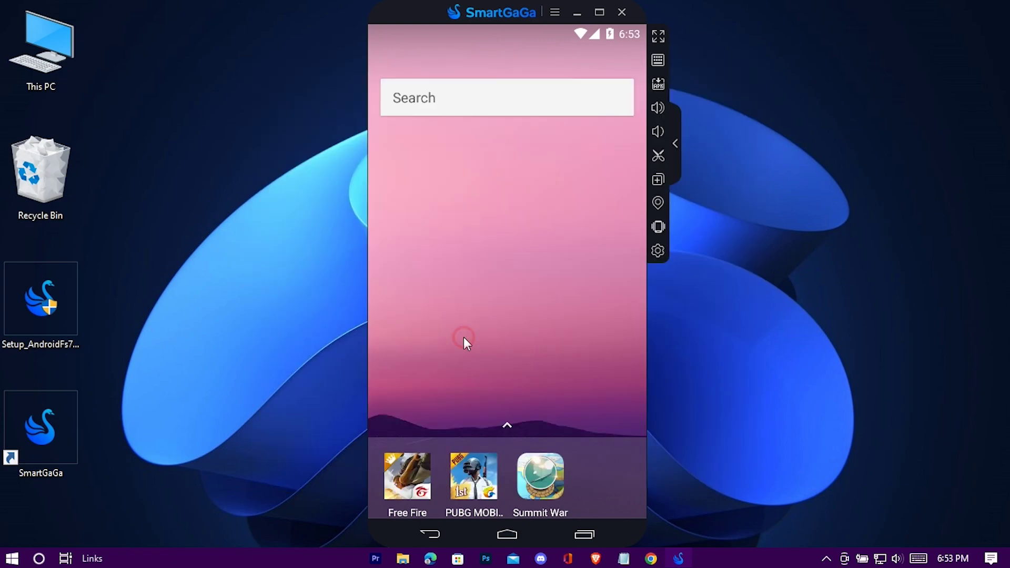
pyautogui.click(621, 15)
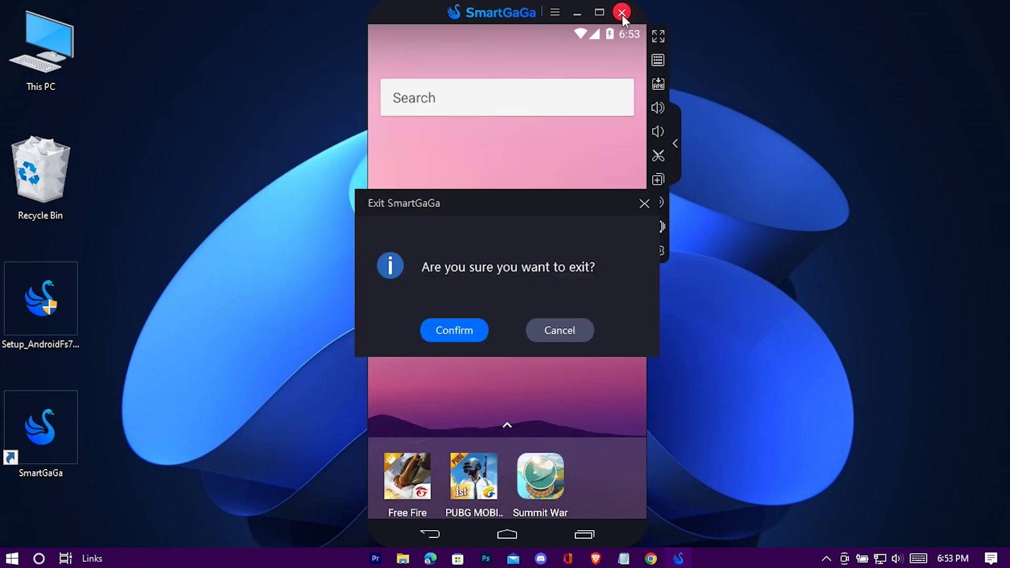
pyautogui.click(457, 330)
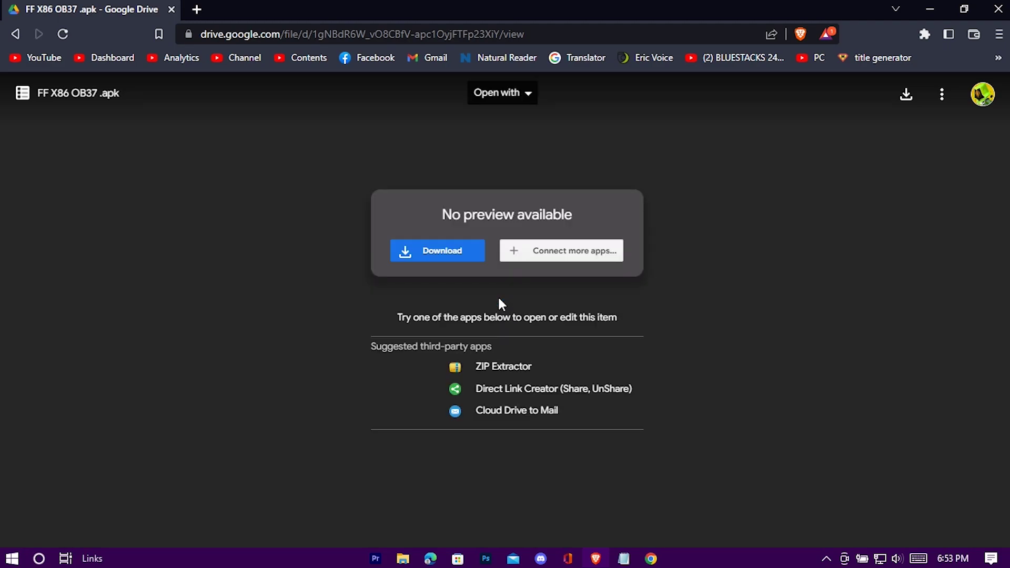
# Download FF X86 OB37 .apk from its Google Drive page, proceeding despite the virus-scan warning
pyautogui.click(905, 95)
pyautogui.click(411, 231)
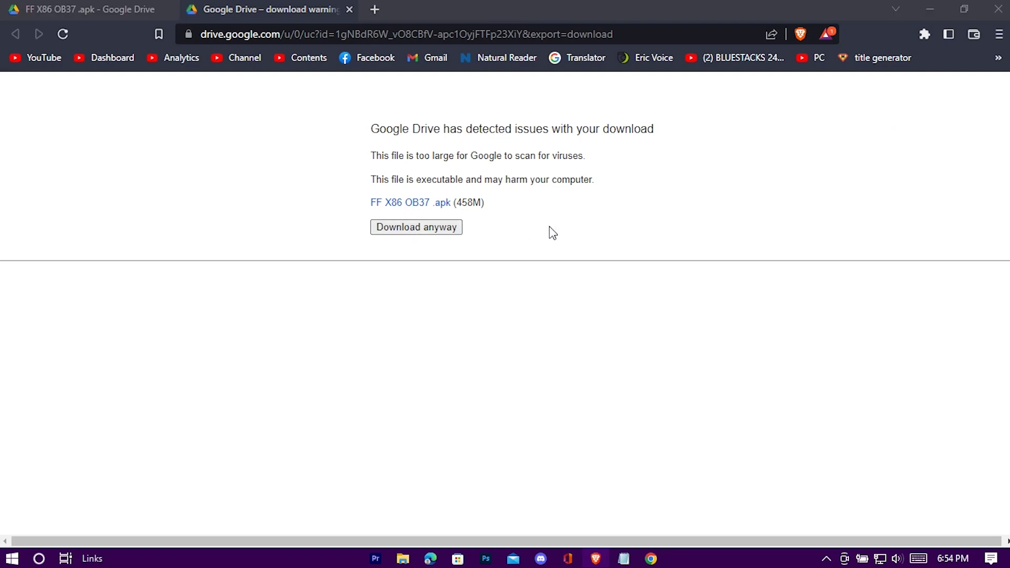
# Launch SmartGaGa from the desktop and move its window aside to uncover the FF X86 OB37 file
pyautogui.click(402, 339)
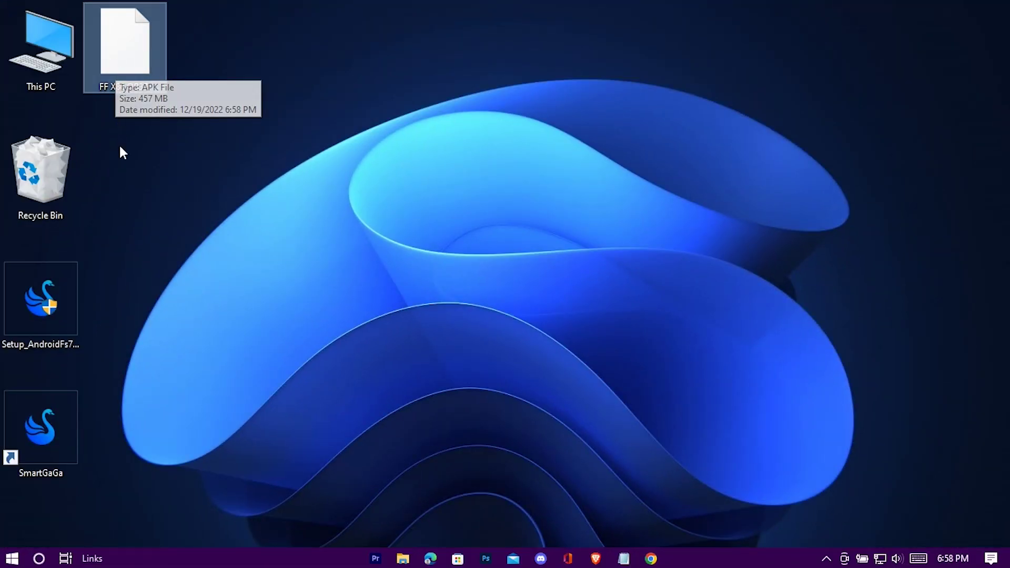
pyautogui.doubleClick(39, 436)
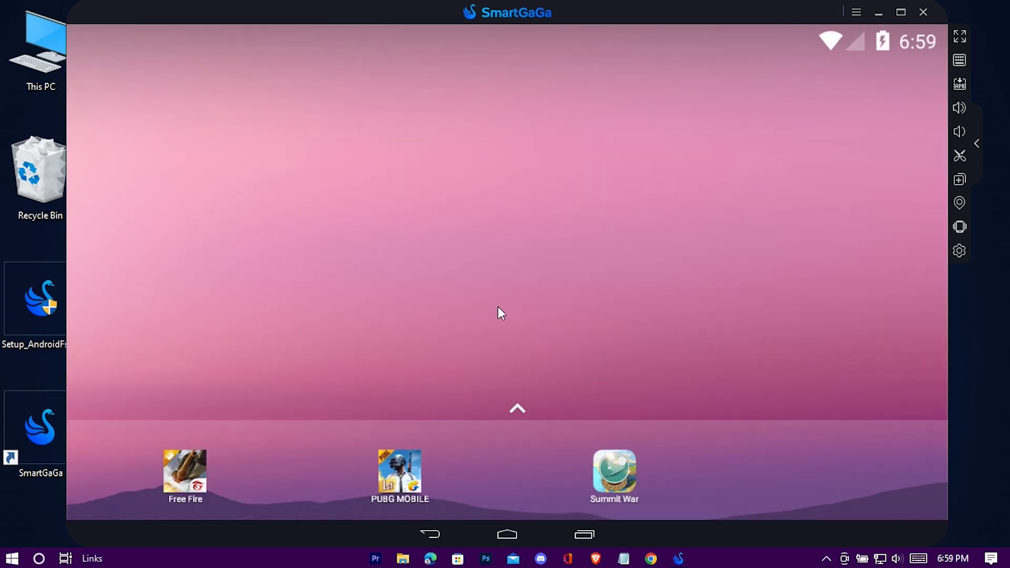
pyautogui.moveTo(554, 11); pyautogui.dragTo(675, 10)
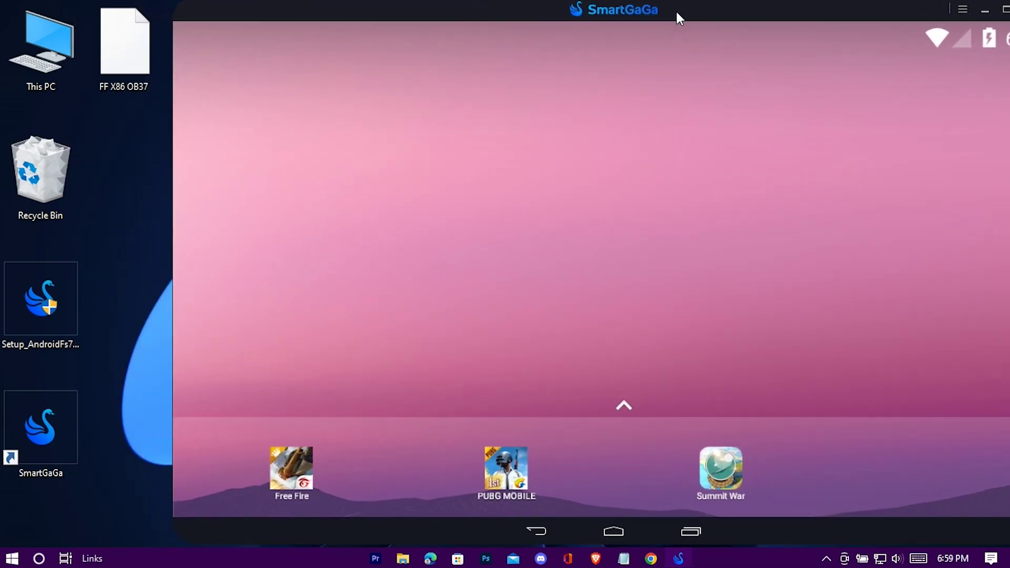
# Install the FF X86 OB37 APK from the desktop into the emulator, maximize the SmartGaGa window and dismiss the notification
pyautogui.click(124, 45)
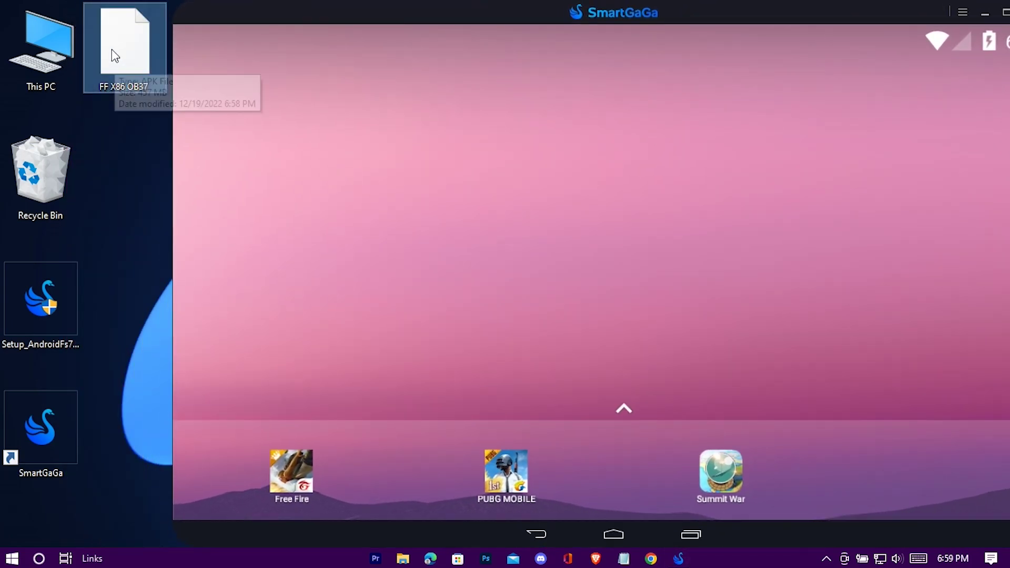
pyautogui.click(112, 39)
pyautogui.moveTo(113, 39); pyautogui.dragTo(475, 248)
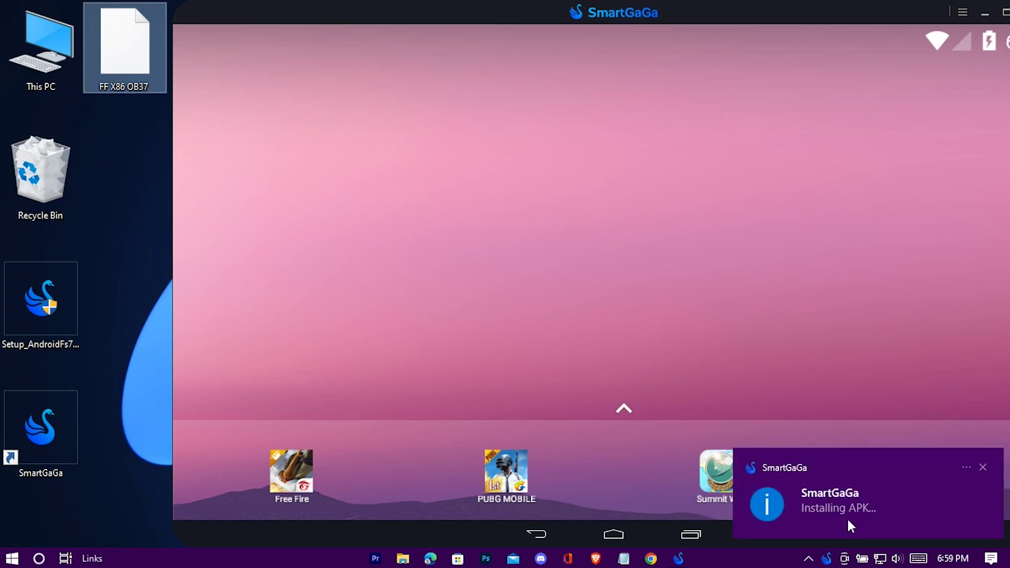
pyautogui.moveTo(750, 24); pyautogui.dragTo(657, 3)
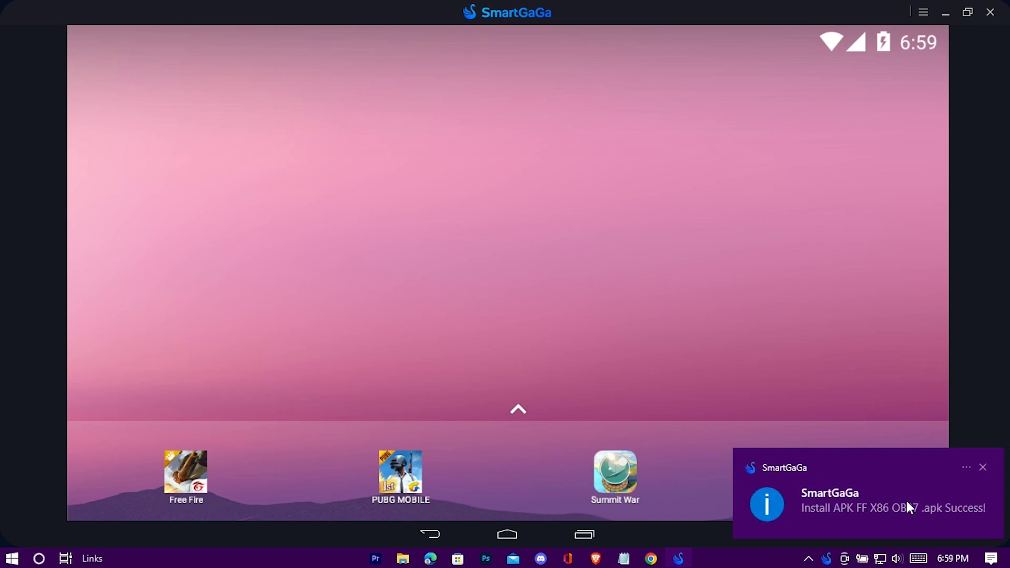
pyautogui.click(983, 467)
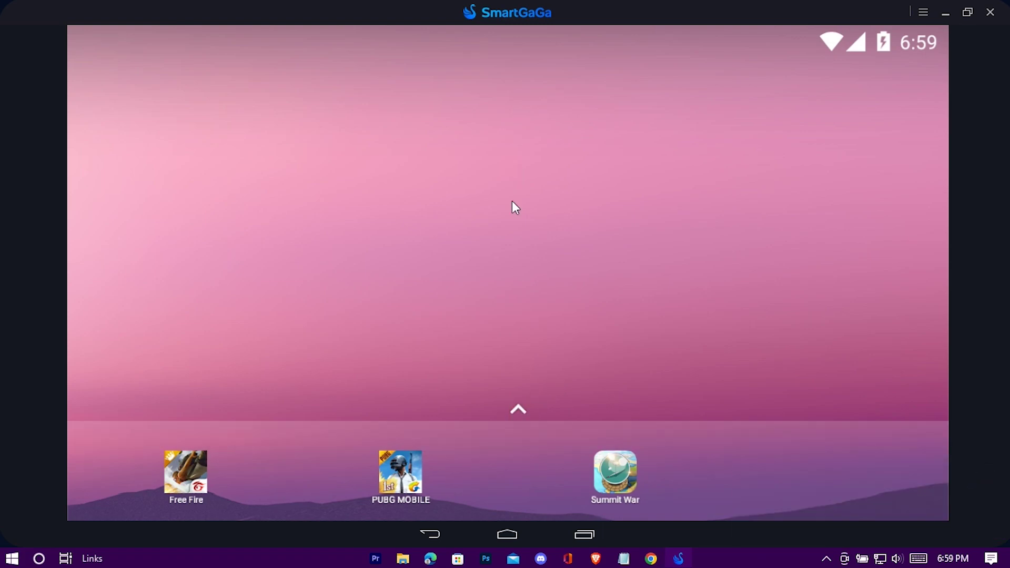
# Open Free Fire in the emulator and dismiss the key-mapping guide, choosing not to have it pop up next time
pyautogui.moveTo(519, 409); pyautogui.dragTo(518, 82)
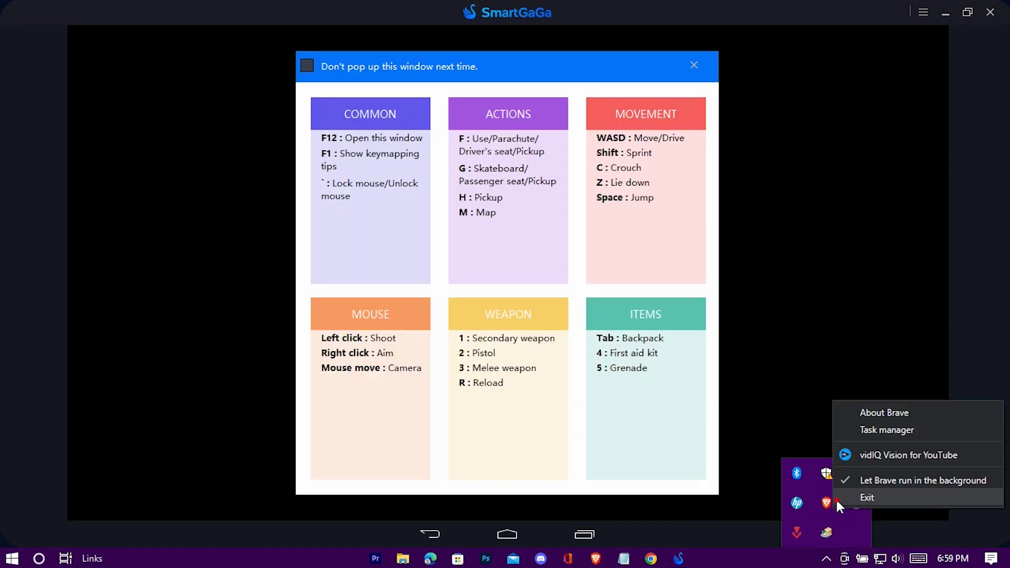
pyautogui.click(824, 561)
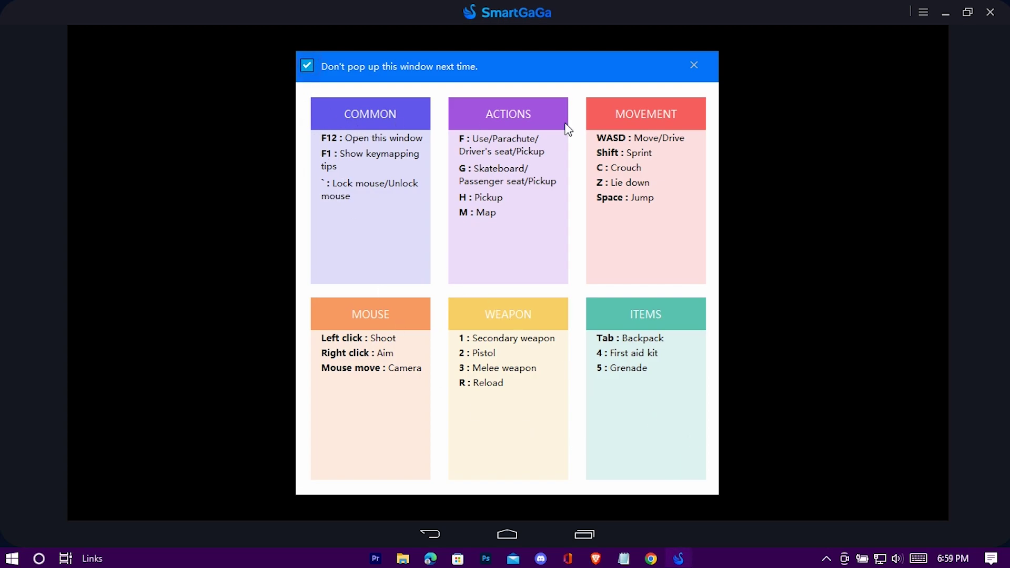
pyautogui.click(694, 65)
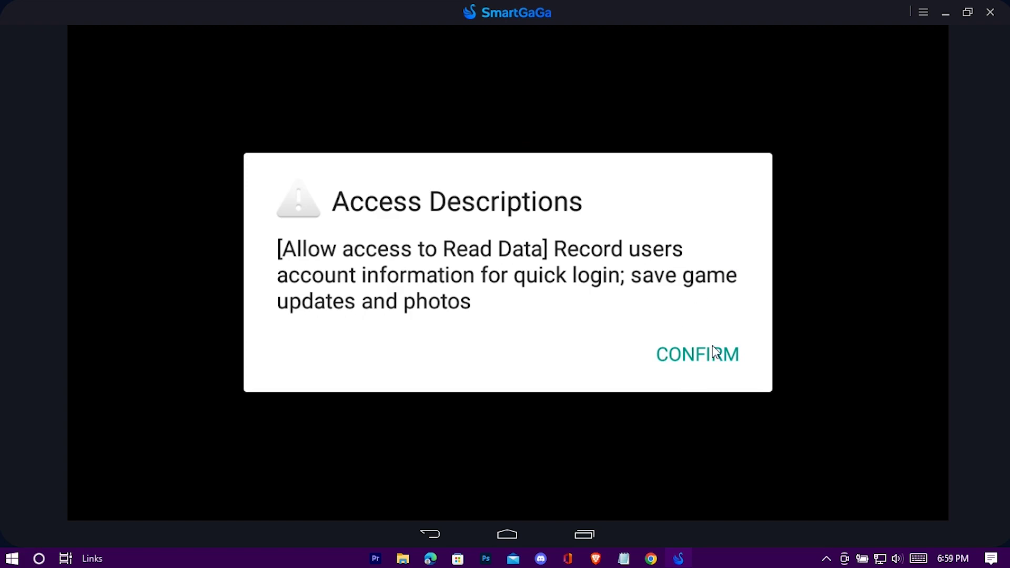
# Allow Free Fire to access photos, media and files on the device, and show the emulator in full screen
pyautogui.click(695, 353)
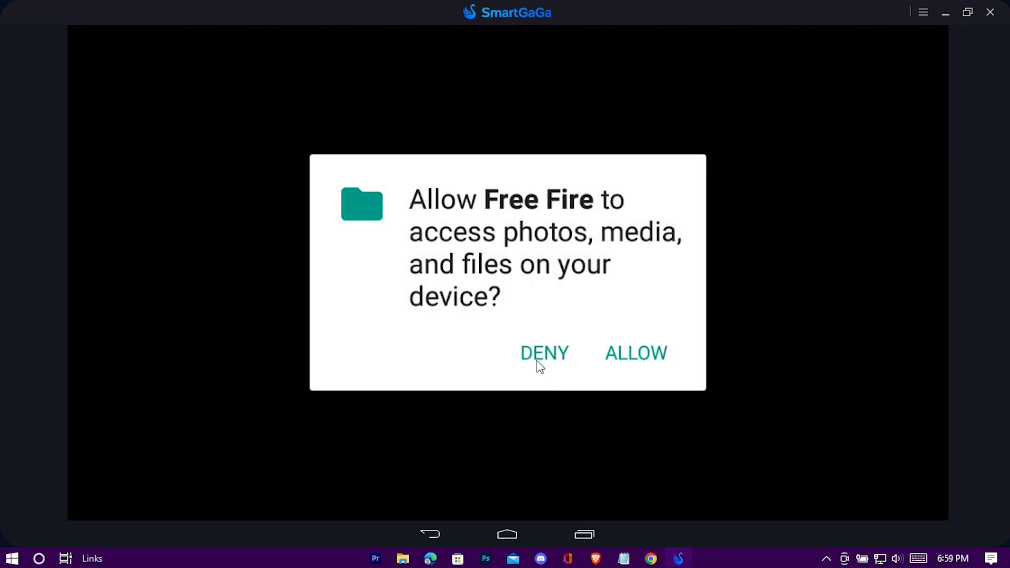
pyautogui.click(638, 358)
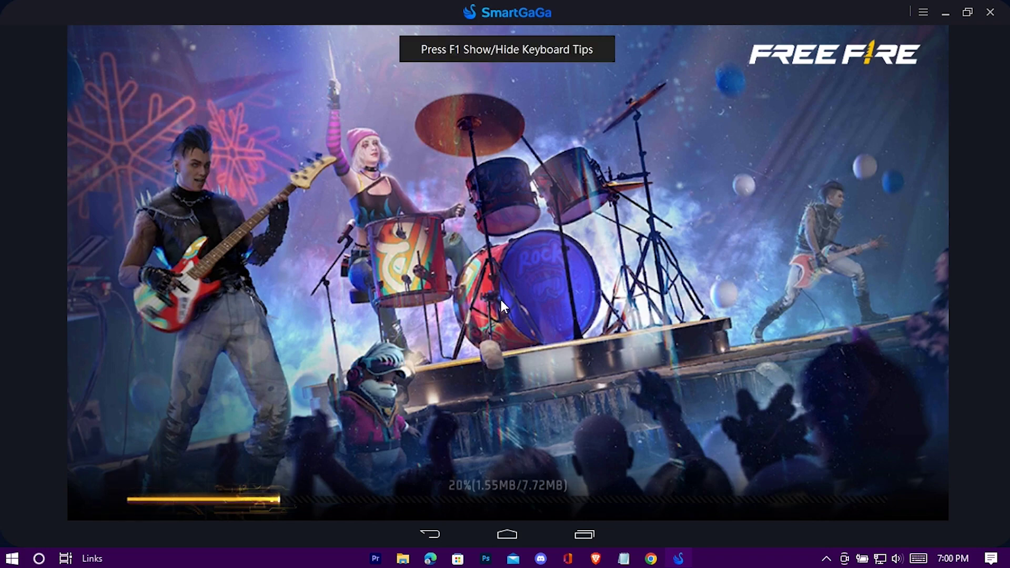
pyautogui.press('F11')
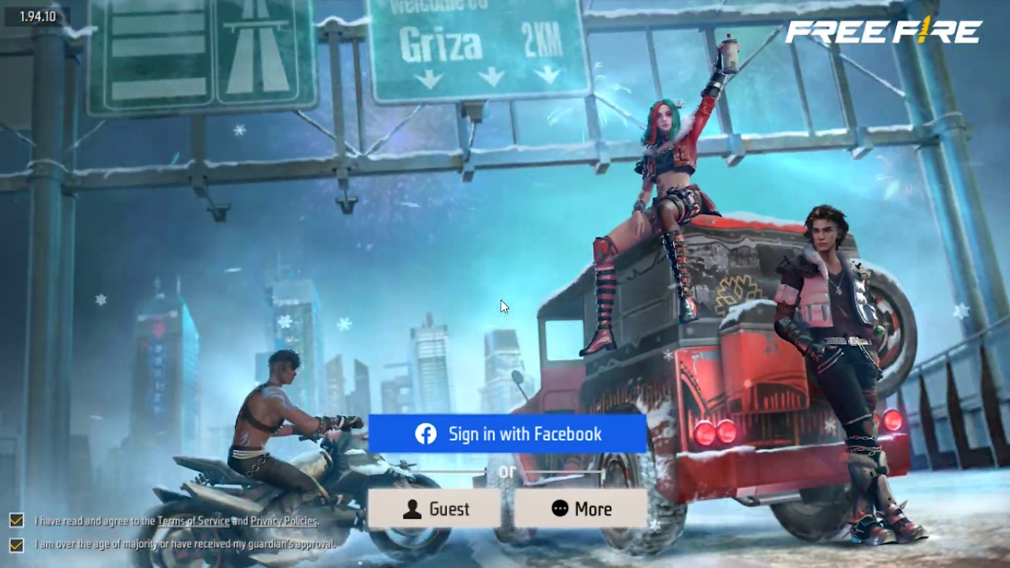
# Check the additional sign-in options for Free Fire, close them and enter the game as a guest
pyautogui.click(573, 508)
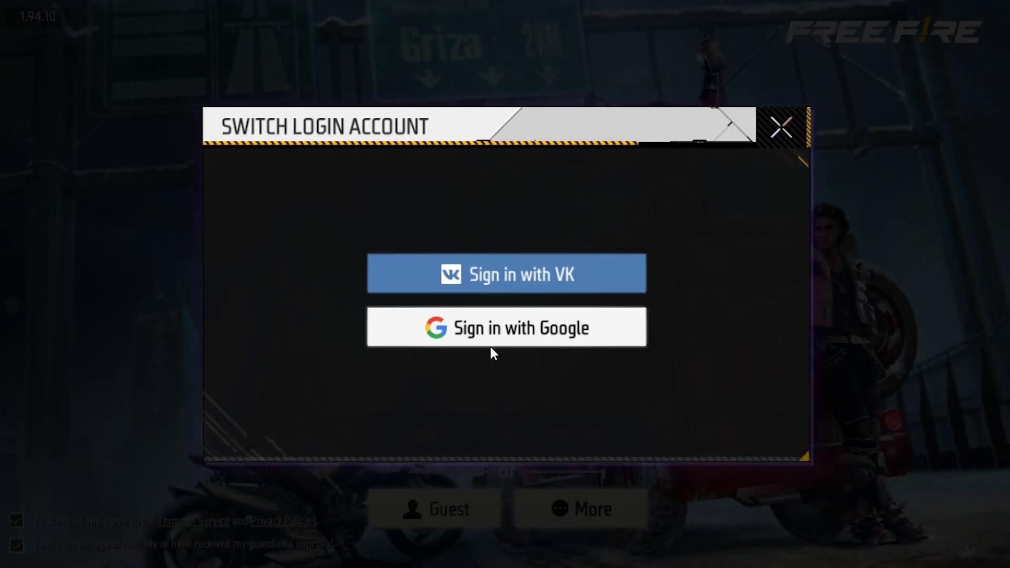
pyautogui.click(771, 141)
pyautogui.click(453, 506)
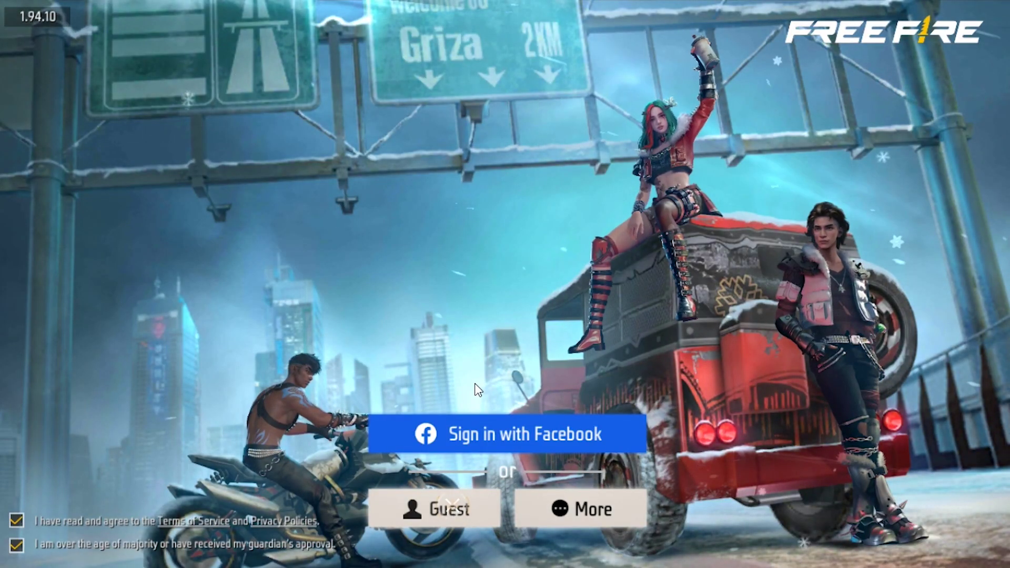
pyautogui.click(444, 481)
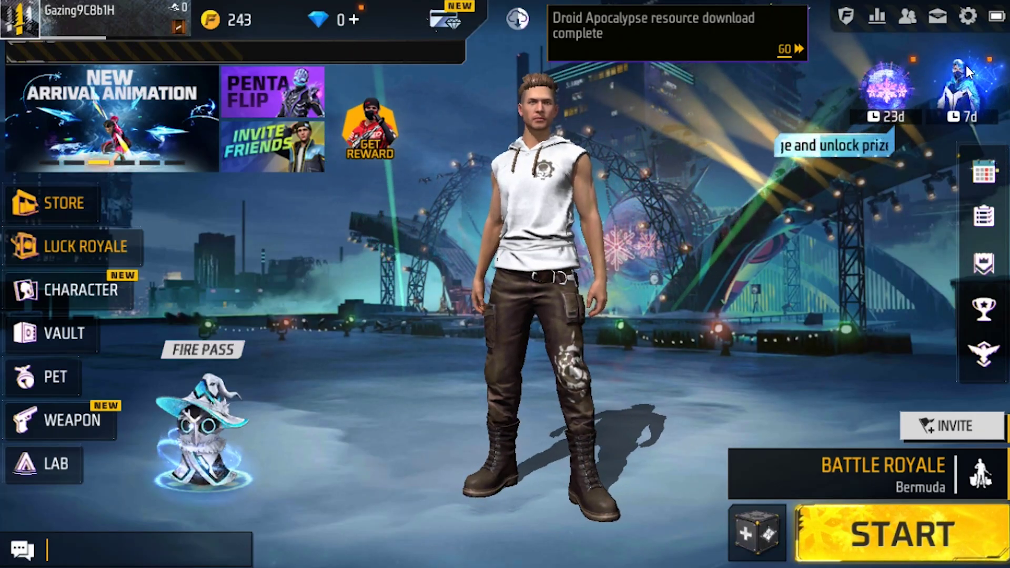
# In the game's display settings, set Graphics to Smooth and High FPS to High, accepting the lag suggestion
pyautogui.click(967, 18)
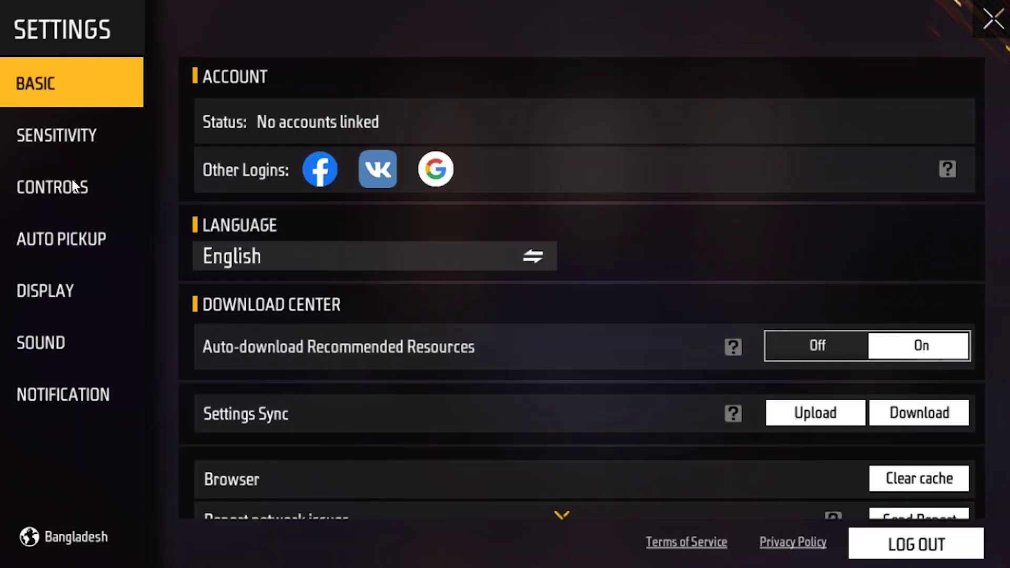
pyautogui.click(30, 302)
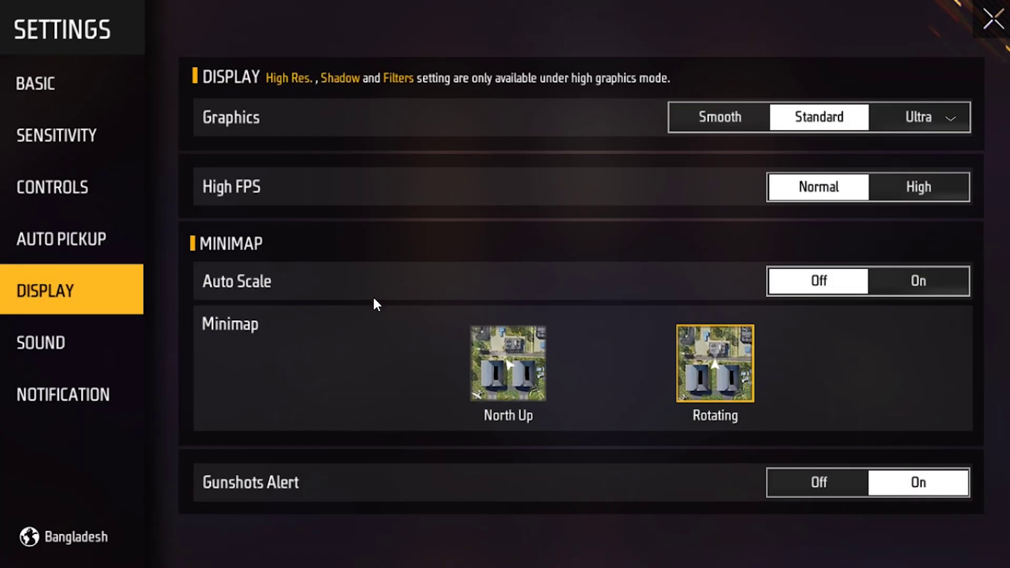
pyautogui.click(736, 129)
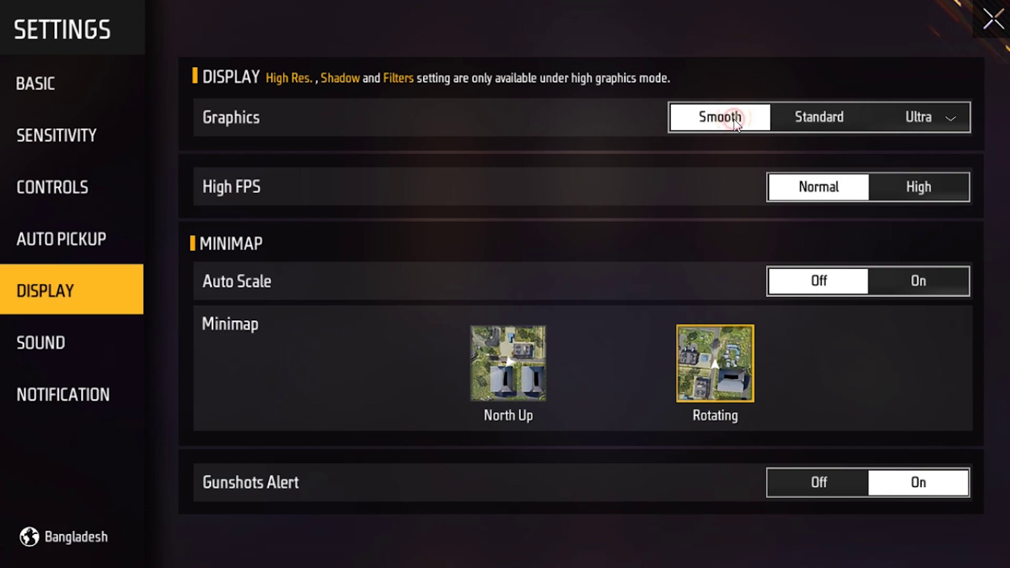
pyautogui.click(907, 186)
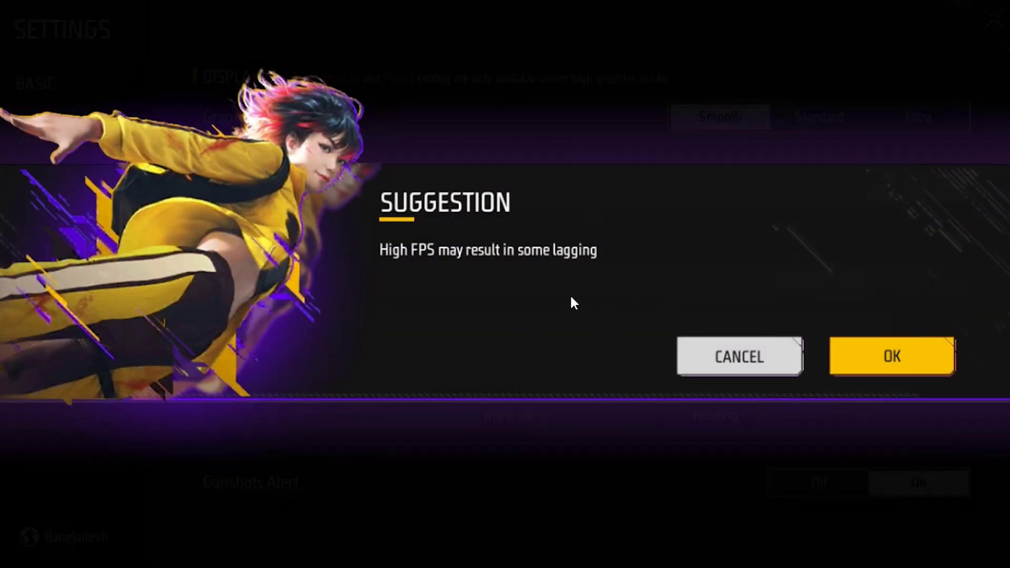
pyautogui.click(889, 358)
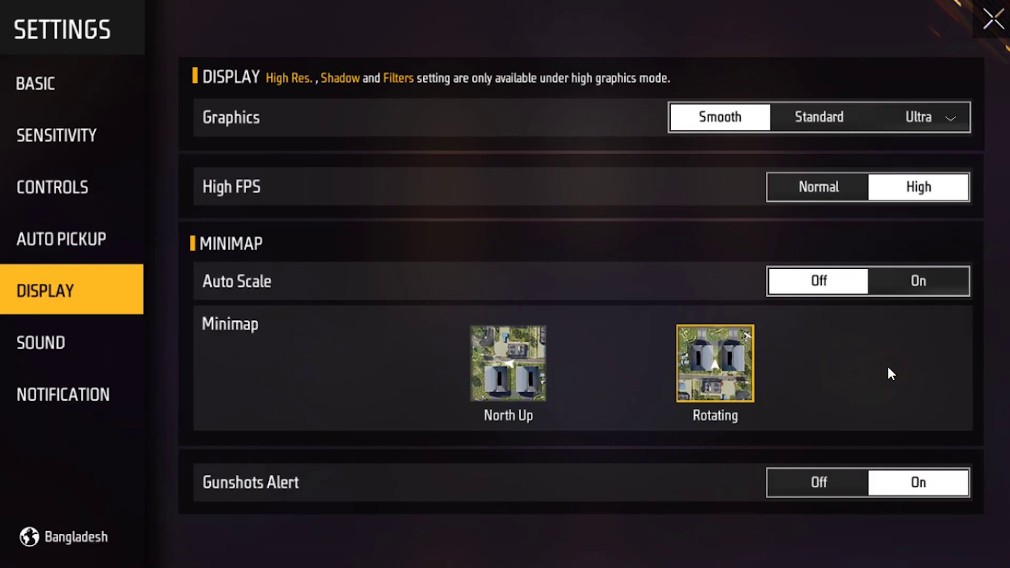